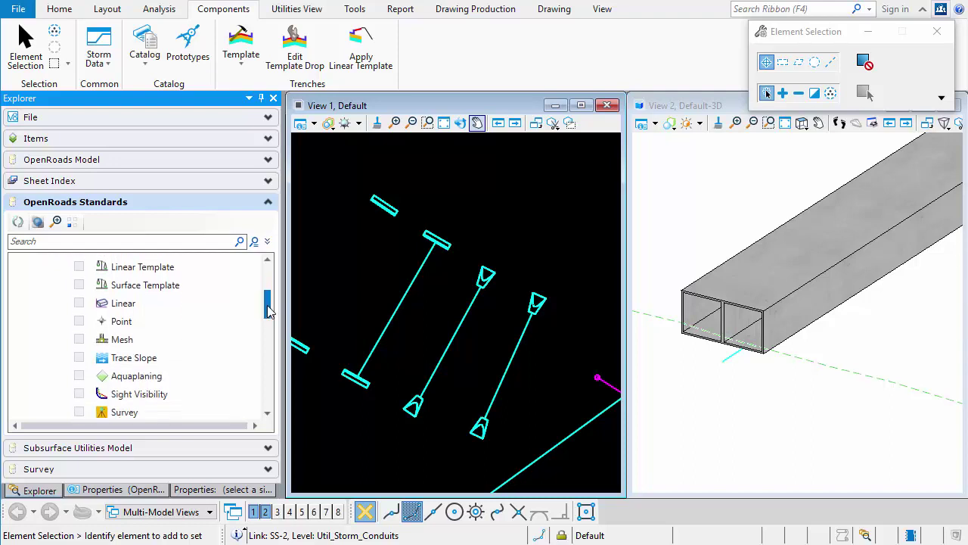
Open the properties of the Comm Duct (Box) feature definition under CommunicationsSegment.
{"action": "scroll", "coordinate": [268, 312], "scroll_direction": "down", "scroll_amount": 1}
{"action": "scroll", "coordinate": [268, 314], "scroll_direction": "down", "scroll_amount": 1}
{"action": "scroll", "coordinate": [269, 313], "scroll_direction": "down", "scroll_amount": 2}
{"action": "left_click", "coordinate": [146, 324]}
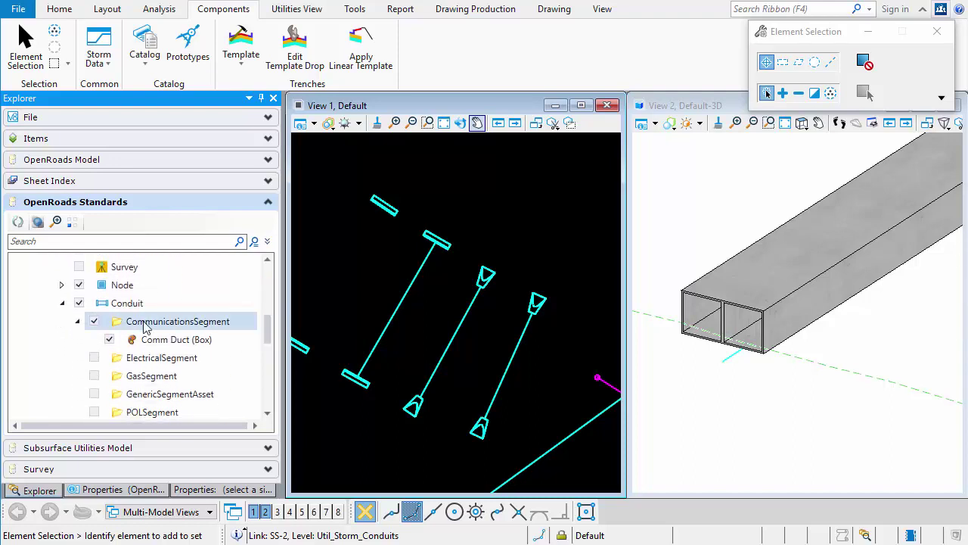
{"action": "left_click", "coordinate": [165, 342]}
{"action": "right_click", "coordinate": [173, 345]}
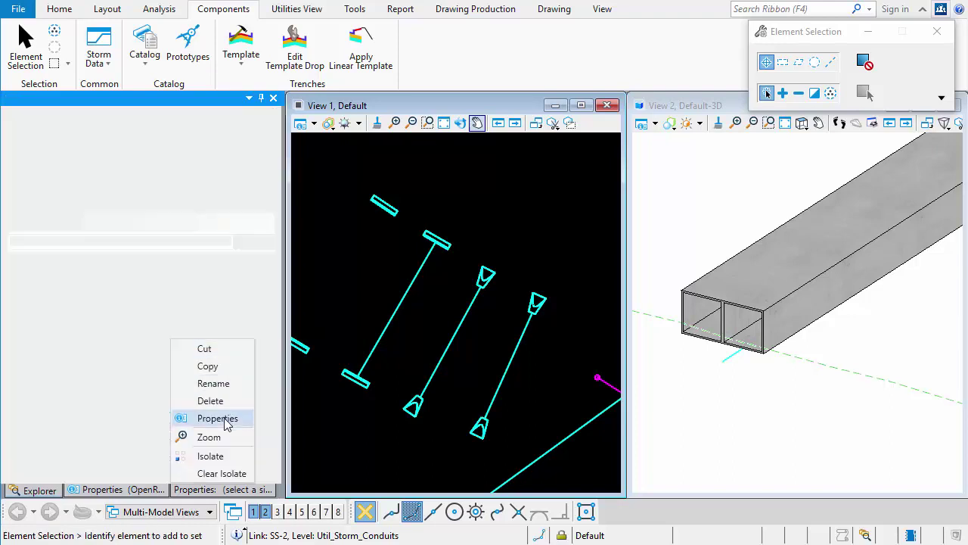
{"action": "left_click", "coordinate": [219, 418]}
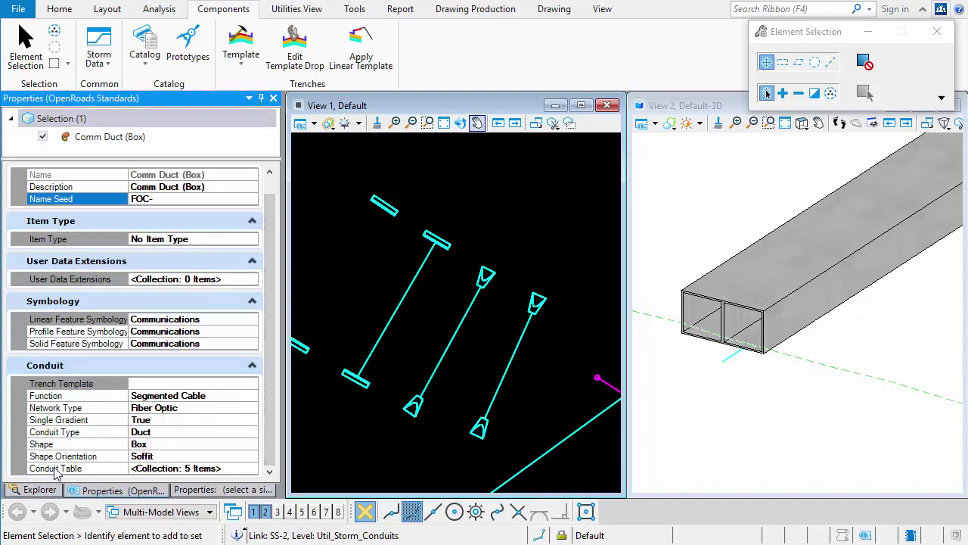
Review its Conduit Table's five sizes, 300x300 to 1200x1200, and close the list.
{"action": "left_click", "coordinate": [235, 470]}
{"action": "left_click", "coordinate": [250, 470]}
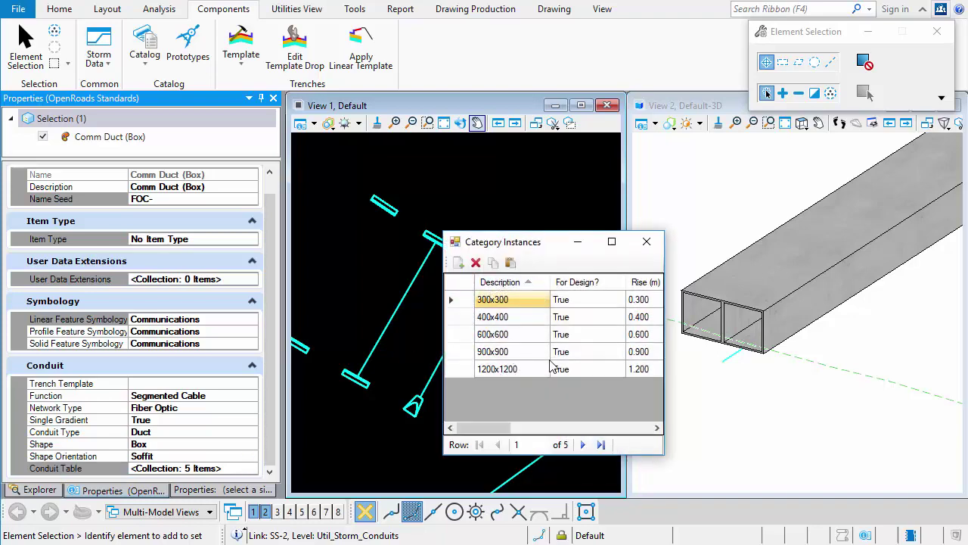
{"action": "left_click", "coordinate": [647, 244]}
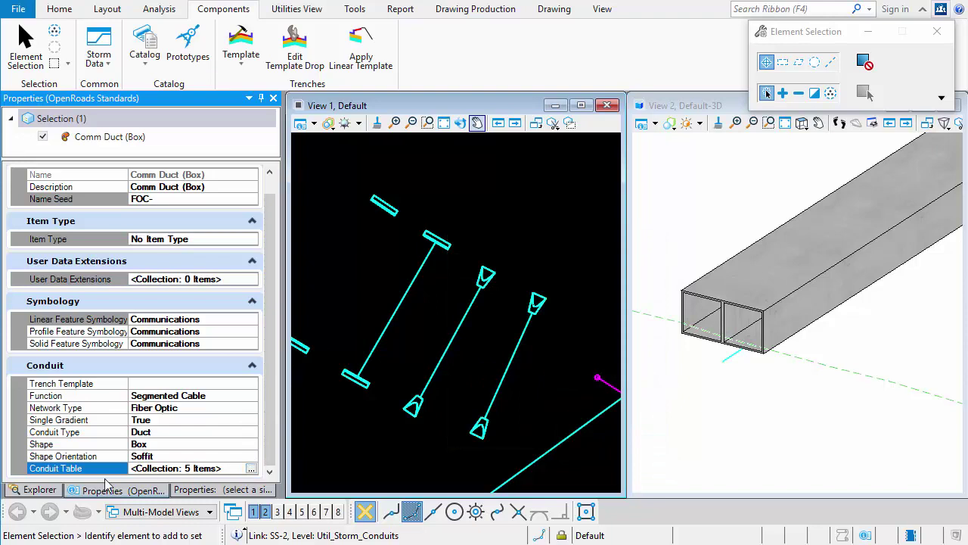
Show the Storm Water (Concrete) feature definition's properties, whose hydraulic prototype is Concrete.
{"action": "left_click", "coordinate": [35, 490]}
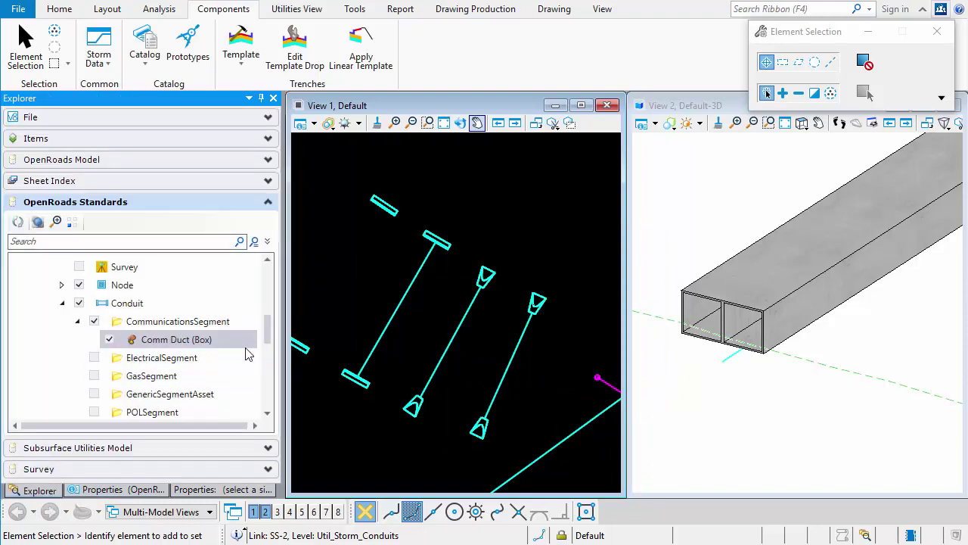
{"action": "left_click_drag", "start_coordinate": [269, 328], "coordinate": [268, 357]}
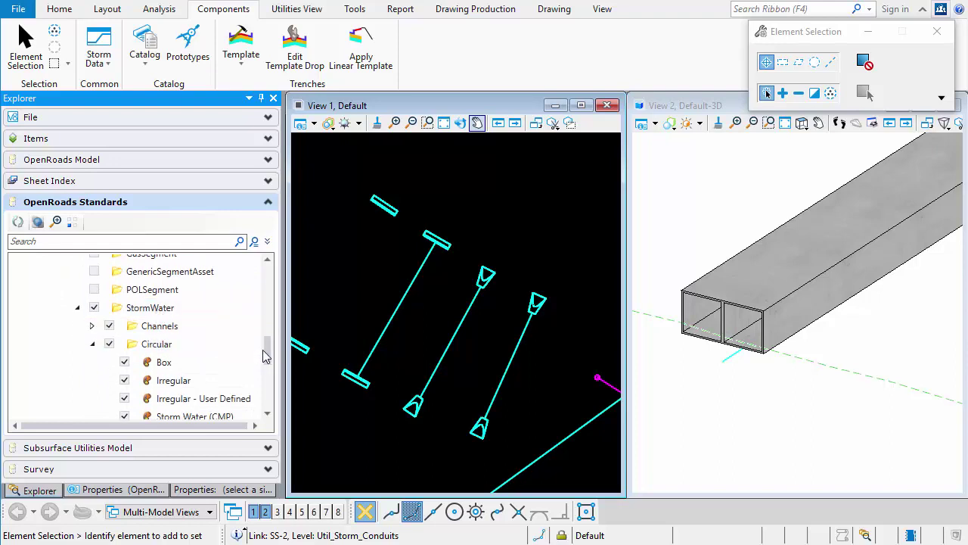
{"action": "left_click_drag", "start_coordinate": [265, 357], "coordinate": [264, 366]}
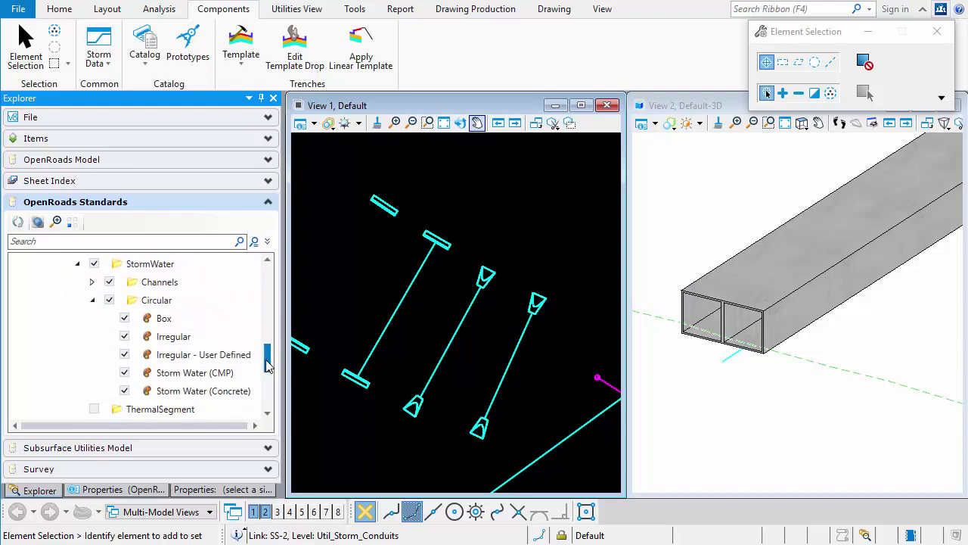
{"action": "right_click", "coordinate": [215, 396]}
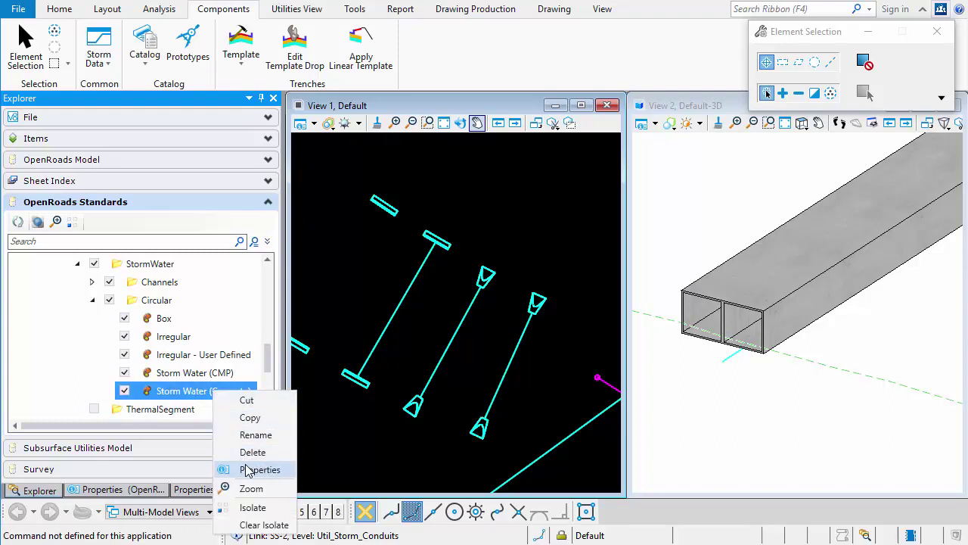
{"action": "left_click", "coordinate": [247, 469]}
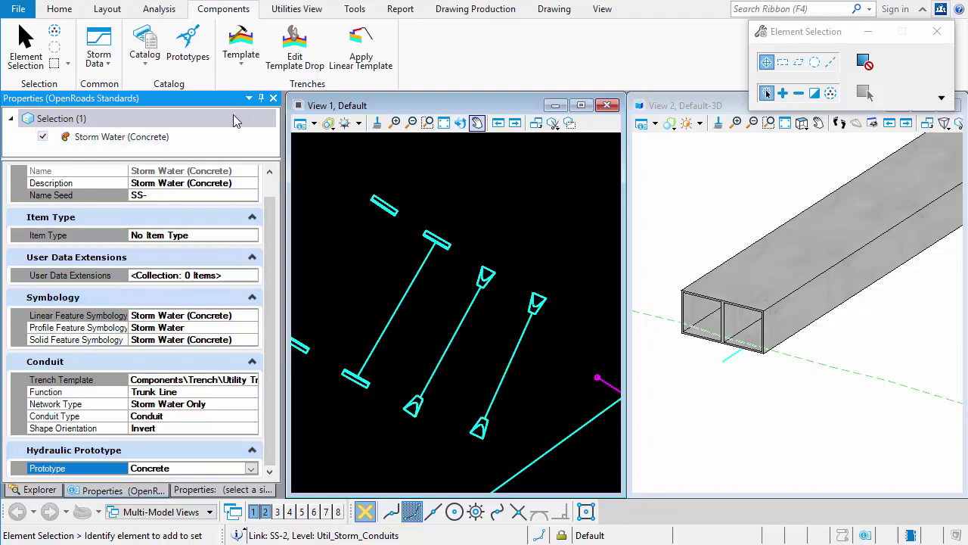
Inspect the Concrete conduit prototype's properties: catalog conduit, class Concrete, 300mm circular.
{"action": "left_click", "coordinate": [189, 45]}
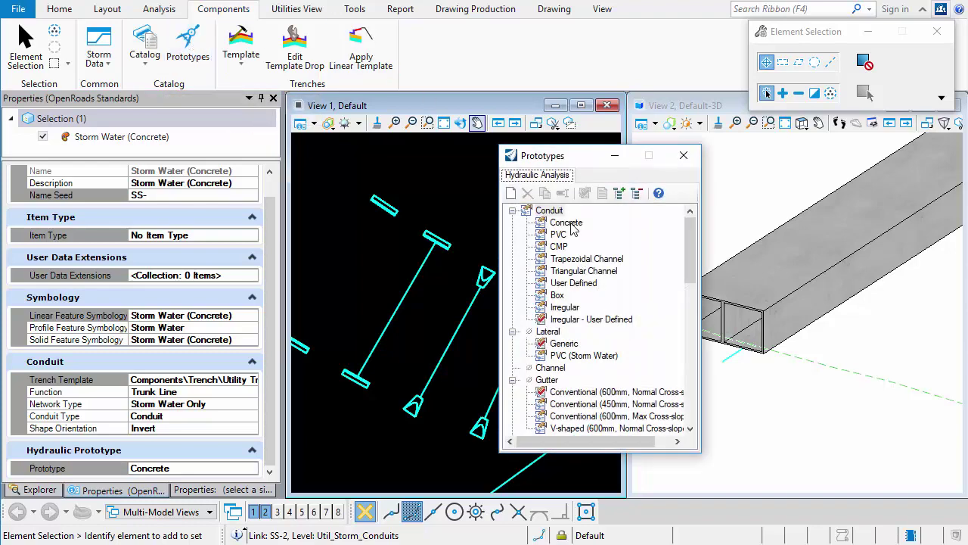
{"action": "left_click", "coordinate": [571, 224]}
{"action": "right_click", "coordinate": [571, 224]}
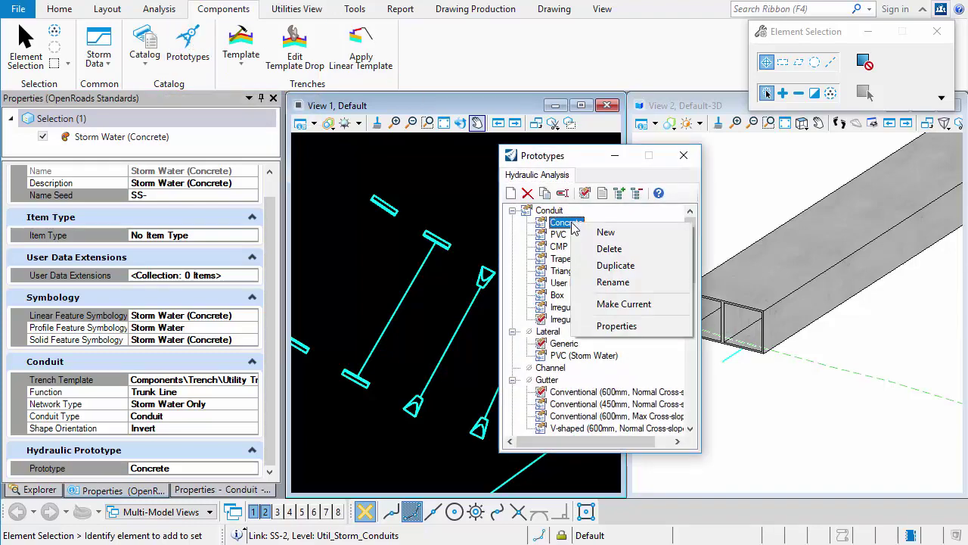
{"action": "left_click", "coordinate": [616, 326]}
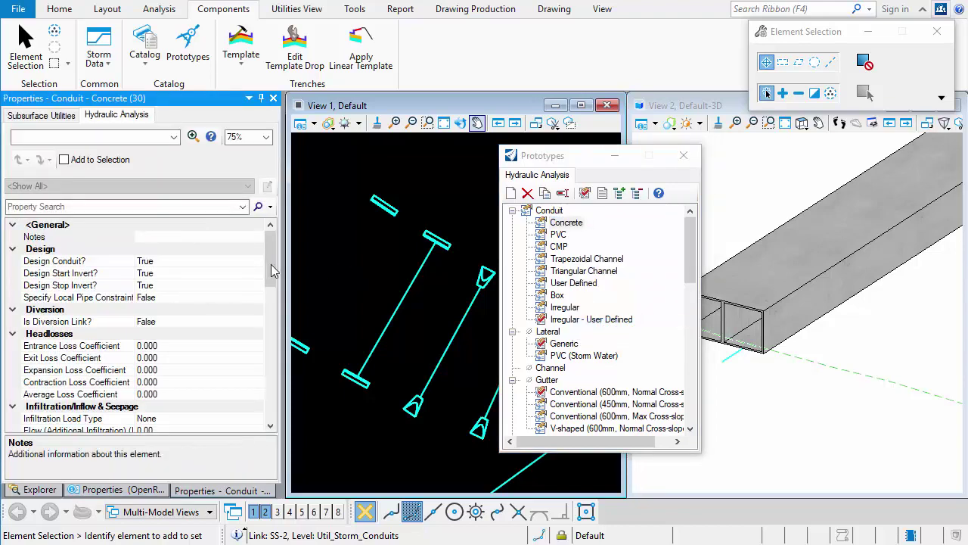
{"action": "left_click_drag", "start_coordinate": [272, 260], "coordinate": [269, 304]}
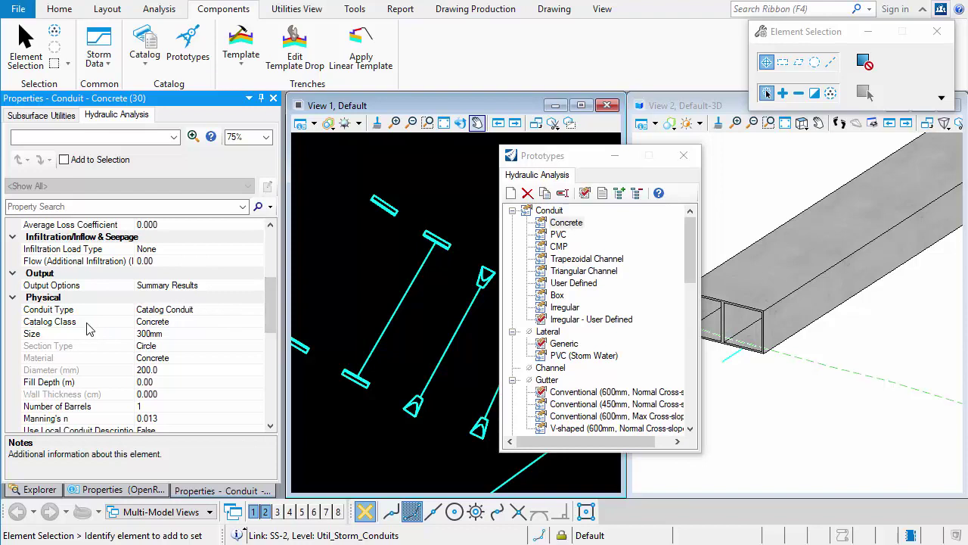
{"action": "left_click", "coordinate": [198, 310]}
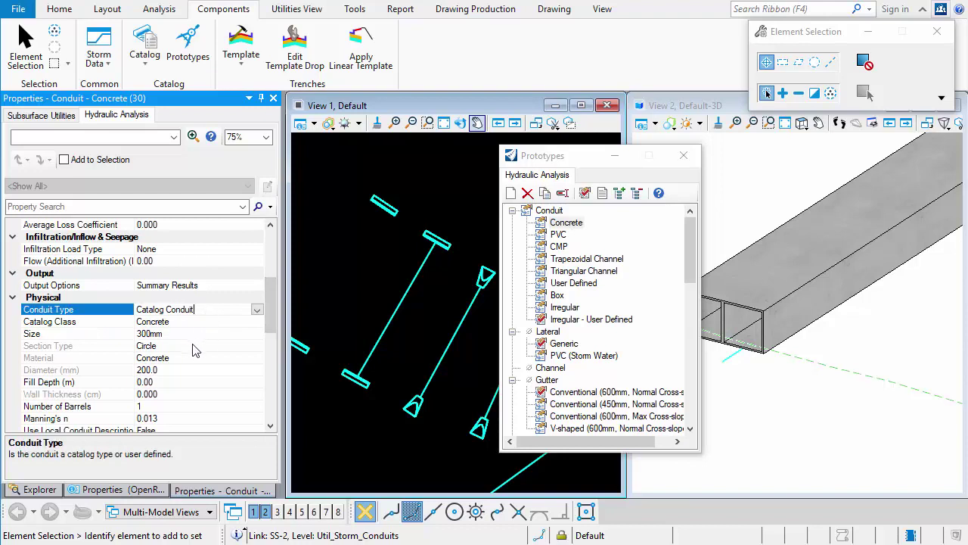
{"action": "left_click", "coordinate": [136, 322]}
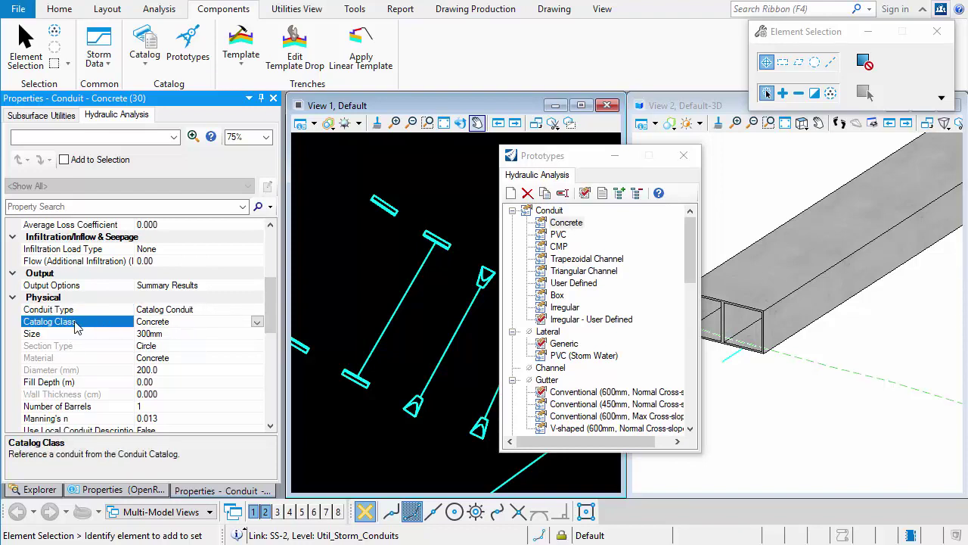
Review the Conduit Catalog's Concrete class sizes, 300mm to 2100mm, then close the catalog.
{"action": "left_click", "coordinate": [147, 64]}
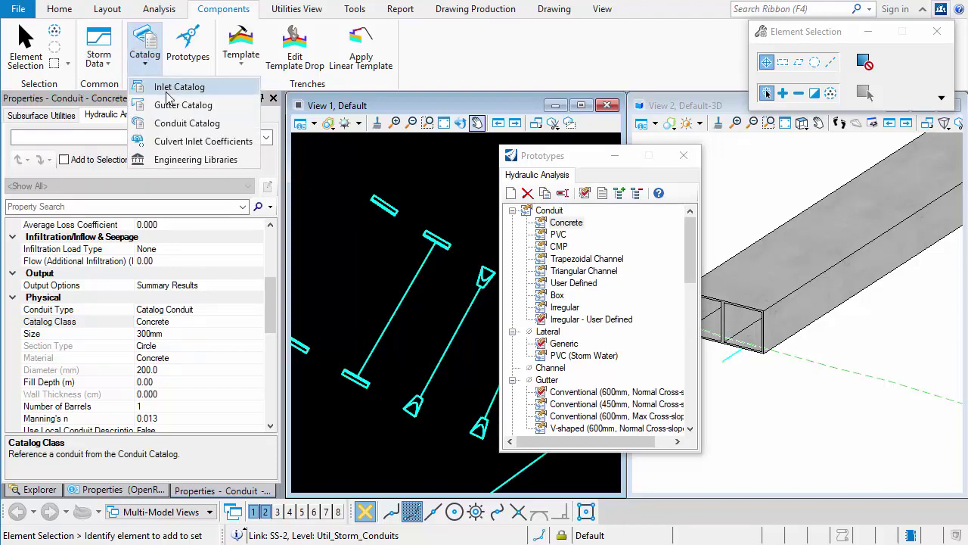
{"action": "left_click", "coordinate": [174, 125]}
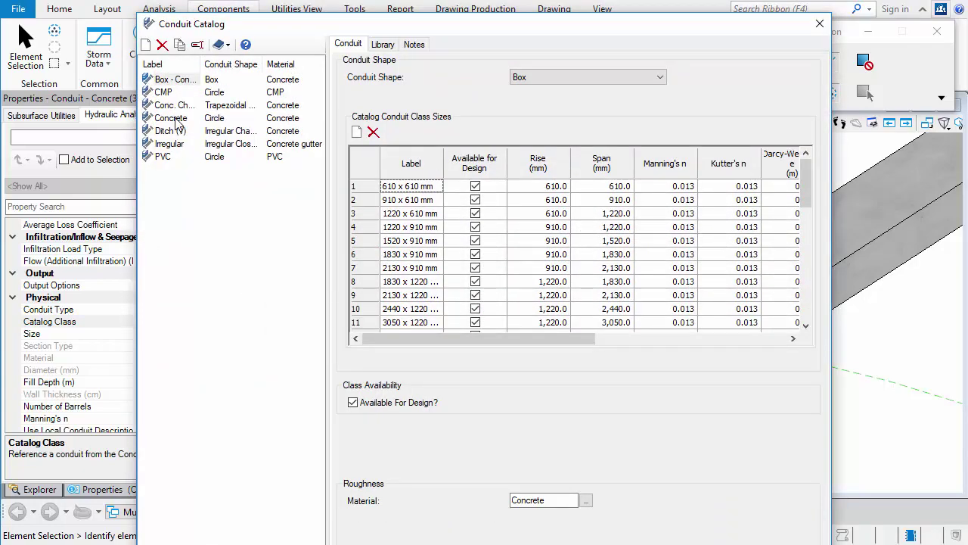
{"action": "left_click", "coordinate": [173, 118]}
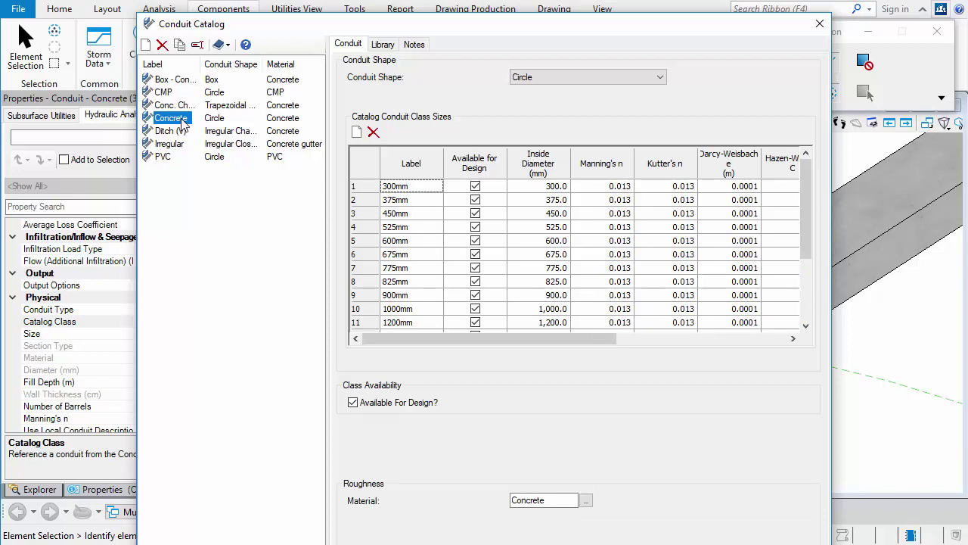
{"action": "left_click_drag", "start_coordinate": [397, 188], "coordinate": [395, 310]}
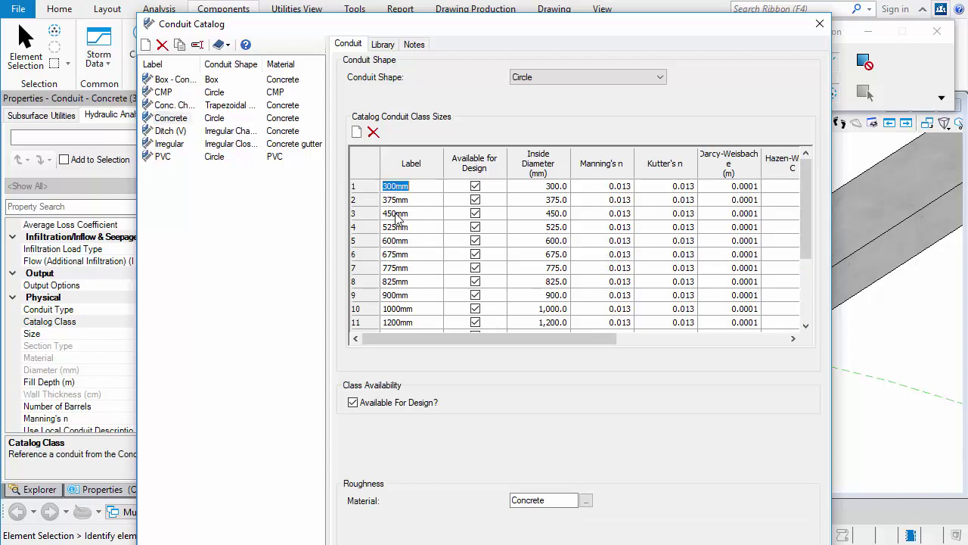
{"action": "scroll", "coordinate": [433, 280], "scroll_direction": "down", "scroll_amount": 2}
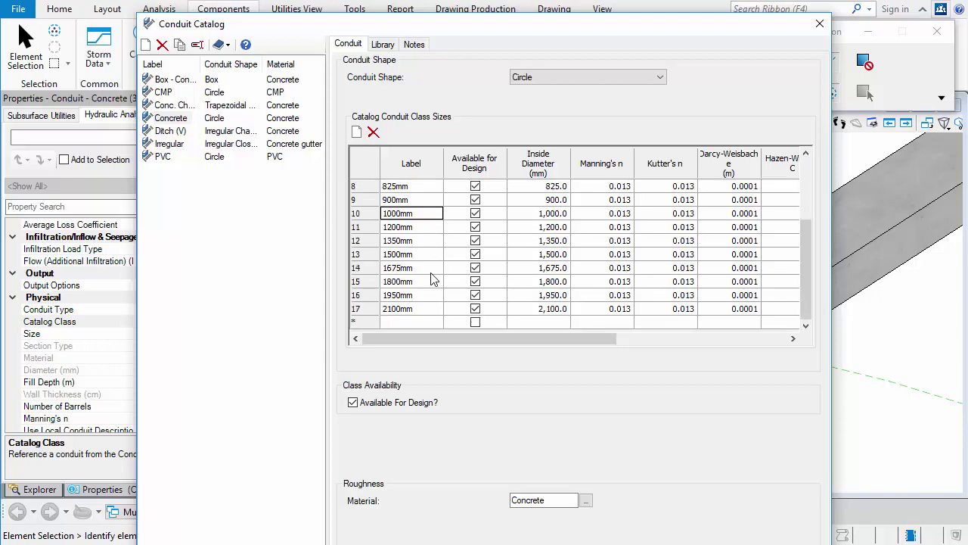
{"action": "scroll", "coordinate": [433, 280], "scroll_direction": "up", "scroll_amount": 2}
{"action": "left_click", "coordinate": [820, 25]}
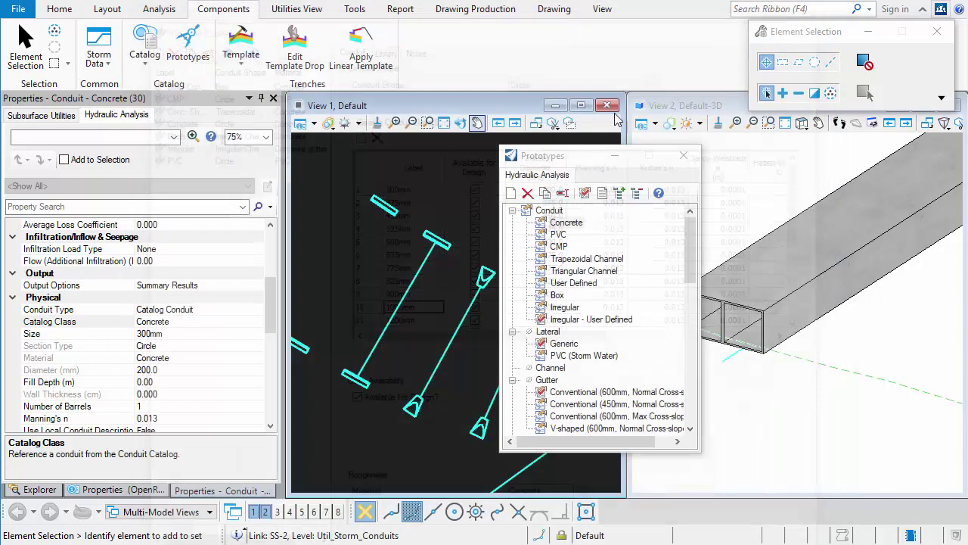
Start Place Link with Storm Water (Concrete) and review its pipe sizes, keeping 1000mm.
{"action": "left_click", "coordinate": [108, 10]}
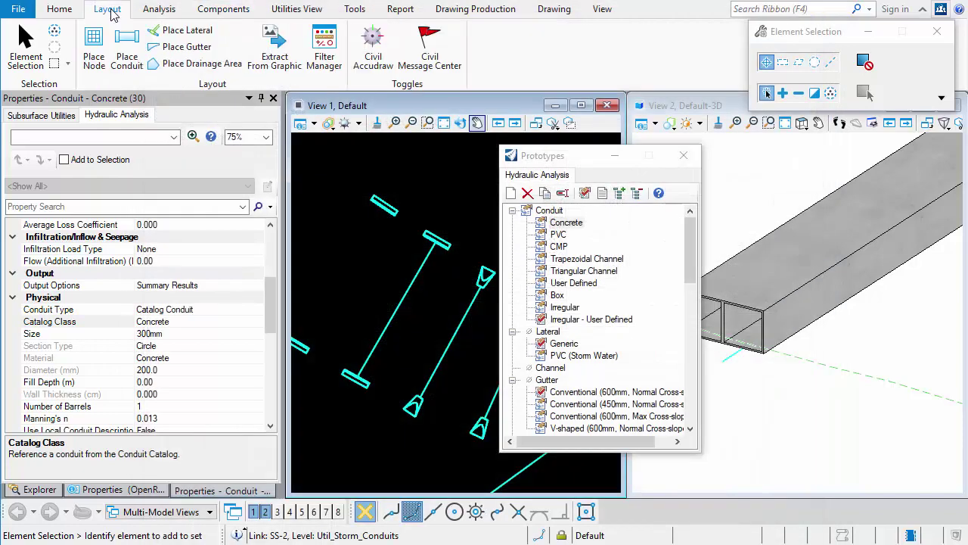
{"action": "left_click", "coordinate": [128, 48]}
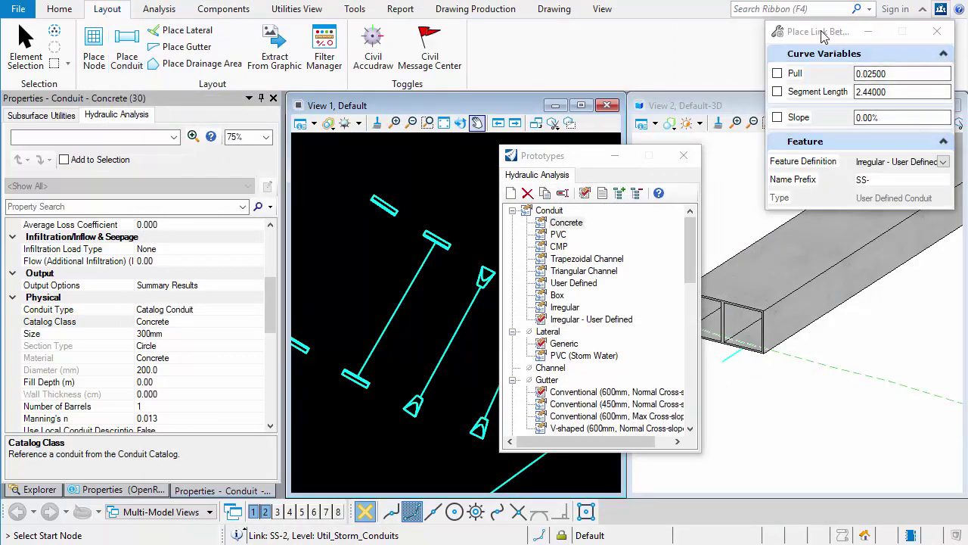
{"action": "left_click_drag", "start_coordinate": [824, 33], "coordinate": [508, 85]}
{"action": "left_click", "coordinate": [627, 214]}
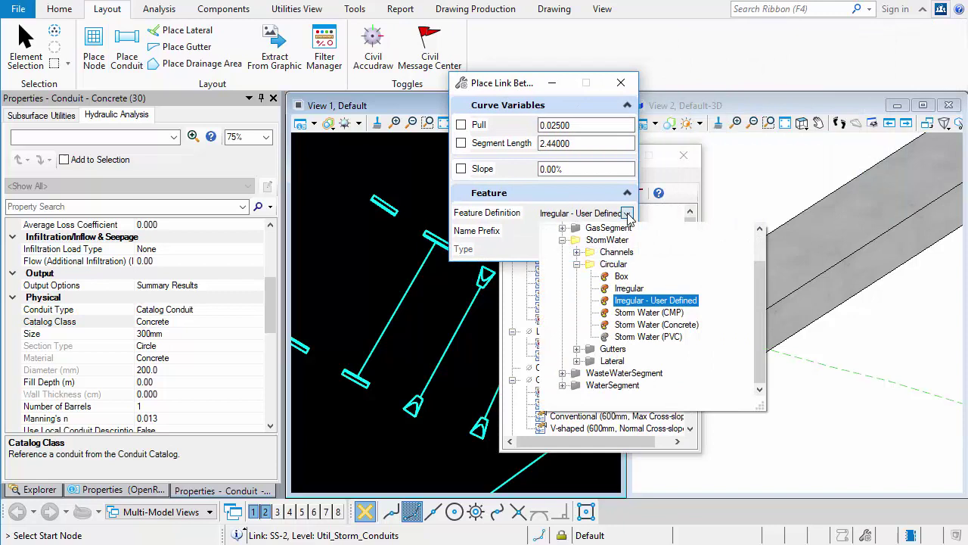
{"action": "left_click", "coordinate": [634, 326]}
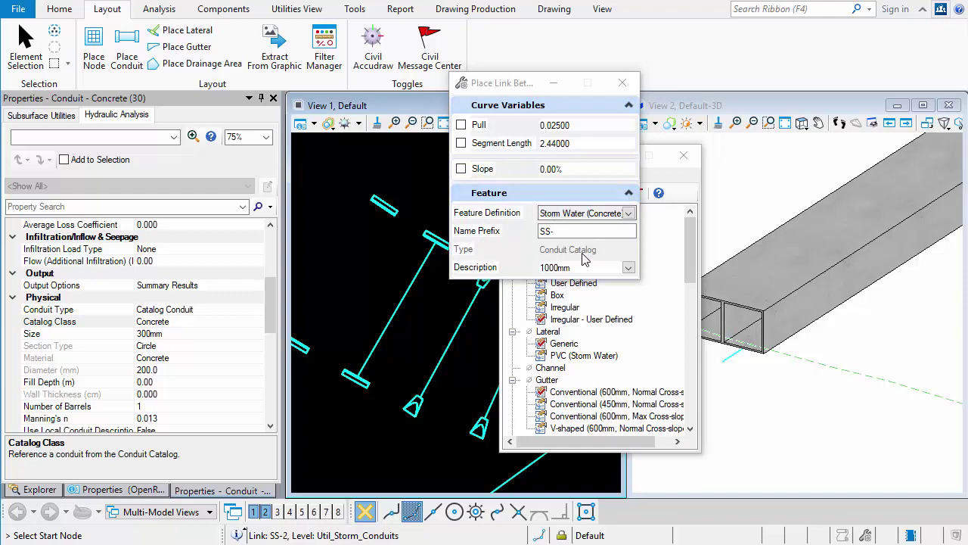
{"action": "left_click", "coordinate": [628, 268]}
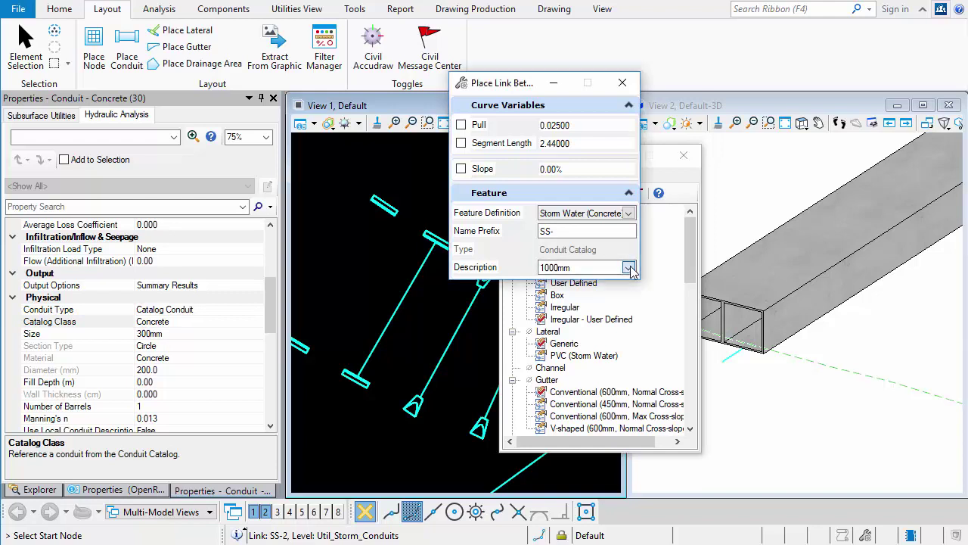
{"action": "left_click_drag", "start_coordinate": [761, 337], "coordinate": [772, 318]}
{"action": "left_click", "coordinate": [772, 312]}
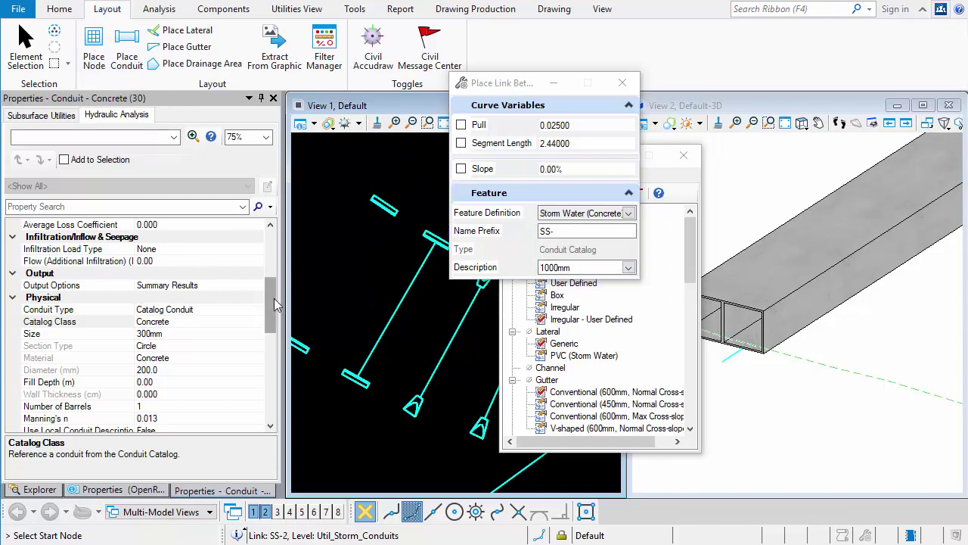
Switch the feature definition to Box, keeping the 1220 x 610 mm size.
{"action": "left_click", "coordinate": [629, 214]}
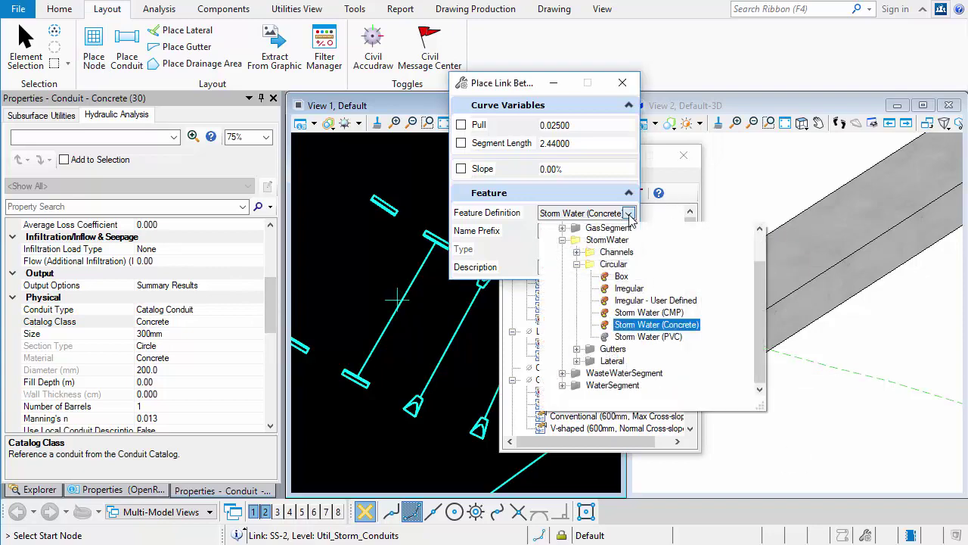
{"action": "left_click", "coordinate": [624, 278]}
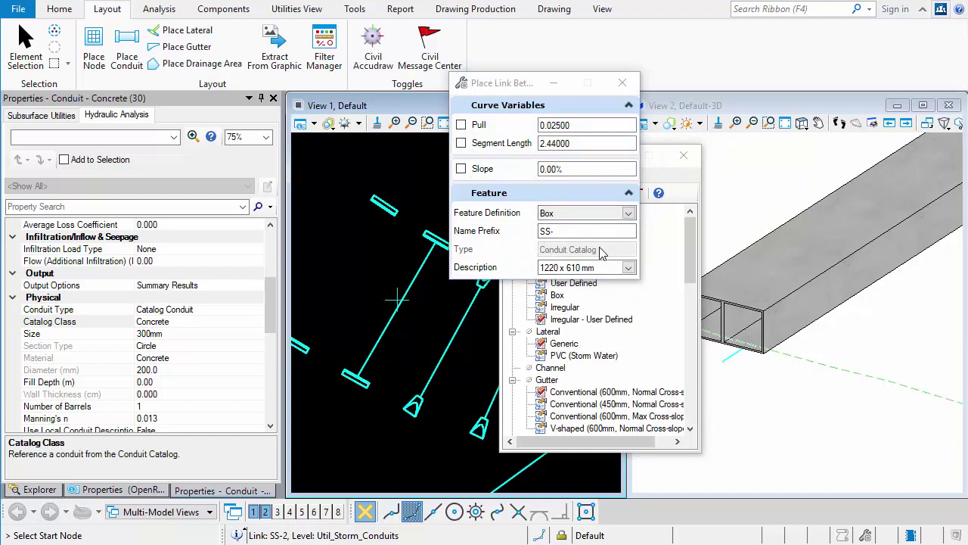
{"action": "left_click", "coordinate": [629, 269]}
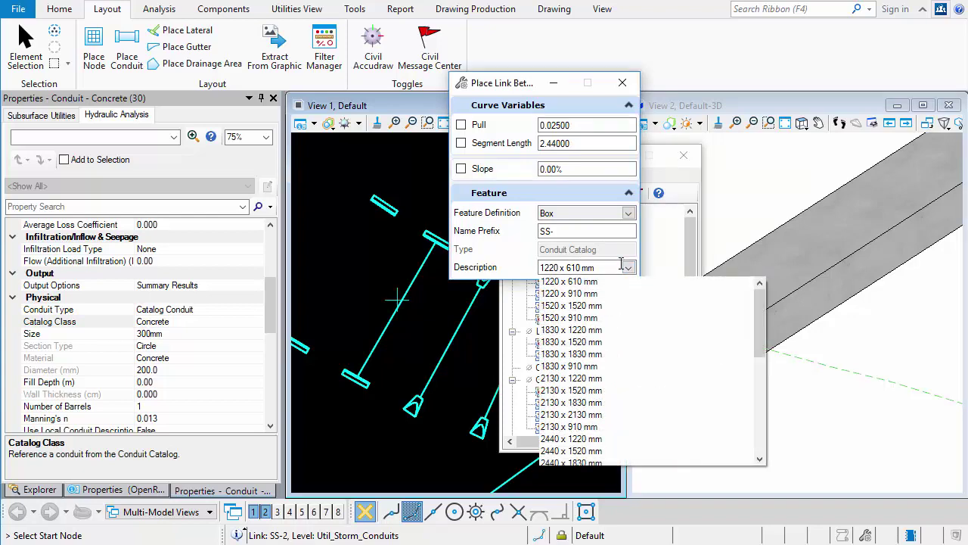
{"action": "left_click", "coordinate": [613, 267]}
Show the Box feature definition's properties from the OpenRoads Standards tree.
{"action": "left_click", "coordinate": [34, 489]}
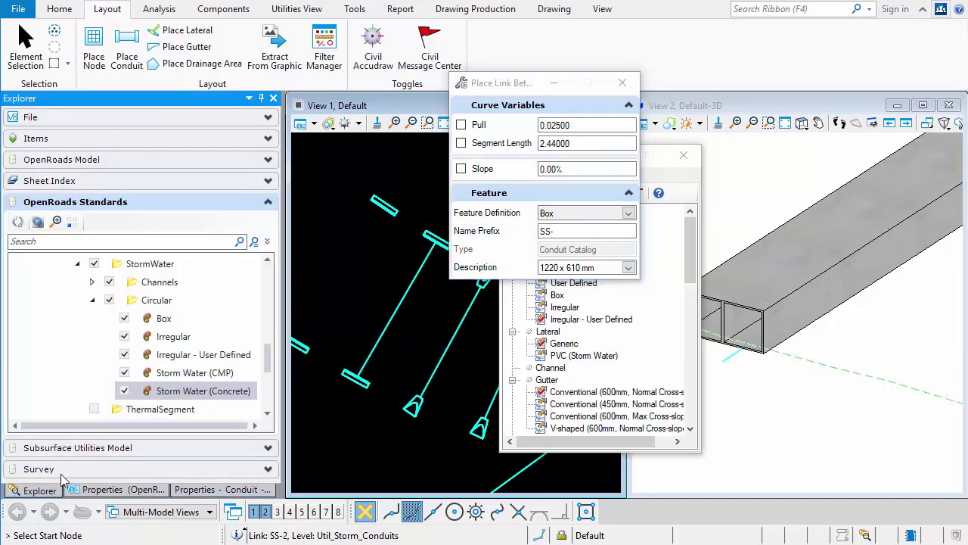
{"action": "left_click", "coordinate": [164, 318]}
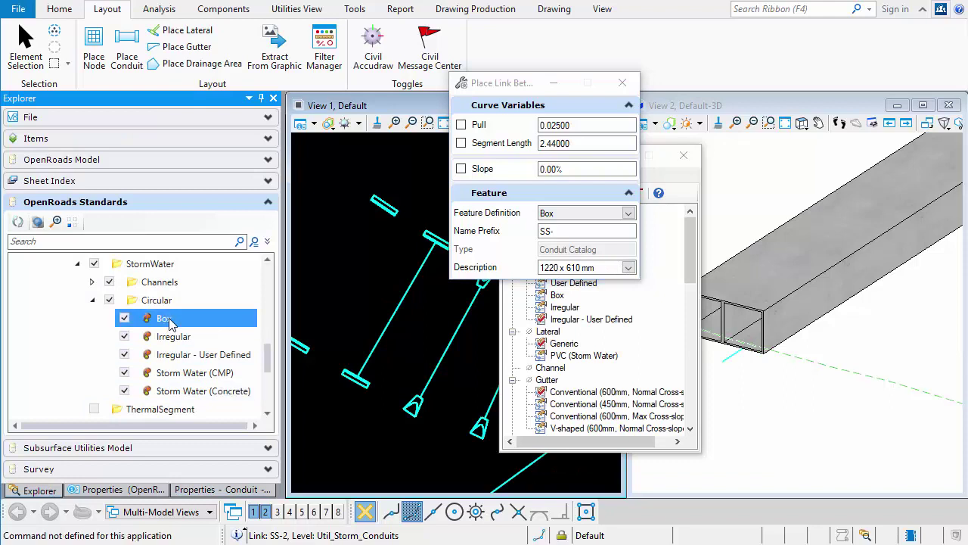
{"action": "right_click", "coordinate": [169, 322]}
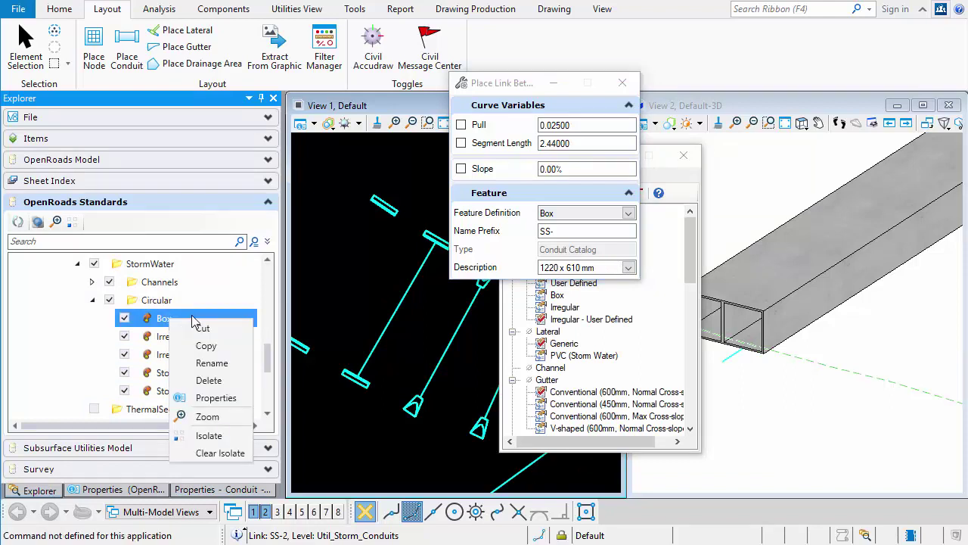
{"action": "left_click", "coordinate": [214, 403]}
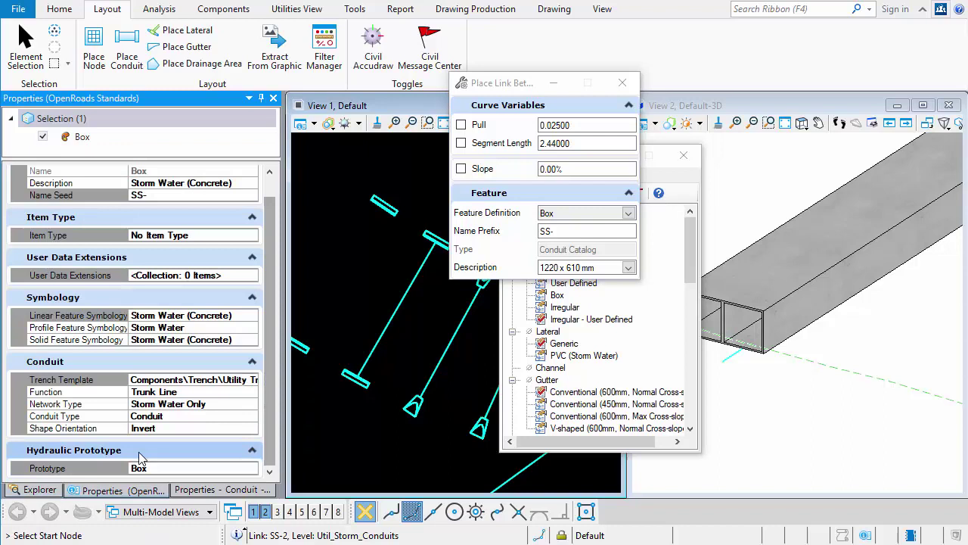
Inspect the Box prototype's properties: catalog class Box - Concrete, 610 x 610 mm.
{"action": "left_click", "coordinate": [691, 244]}
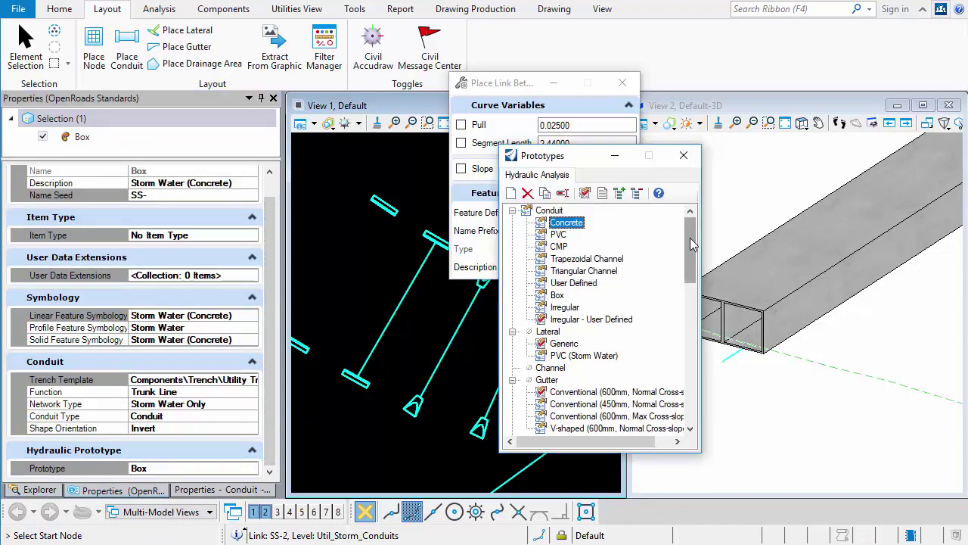
{"action": "right_click", "coordinate": [559, 300]}
{"action": "left_click", "coordinate": [595, 401]}
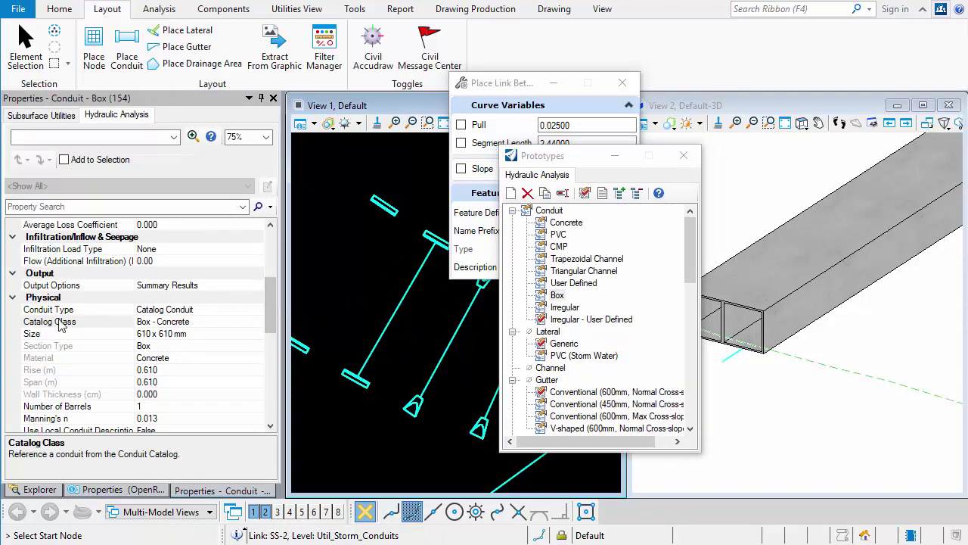
{"action": "left_click", "coordinate": [196, 322]}
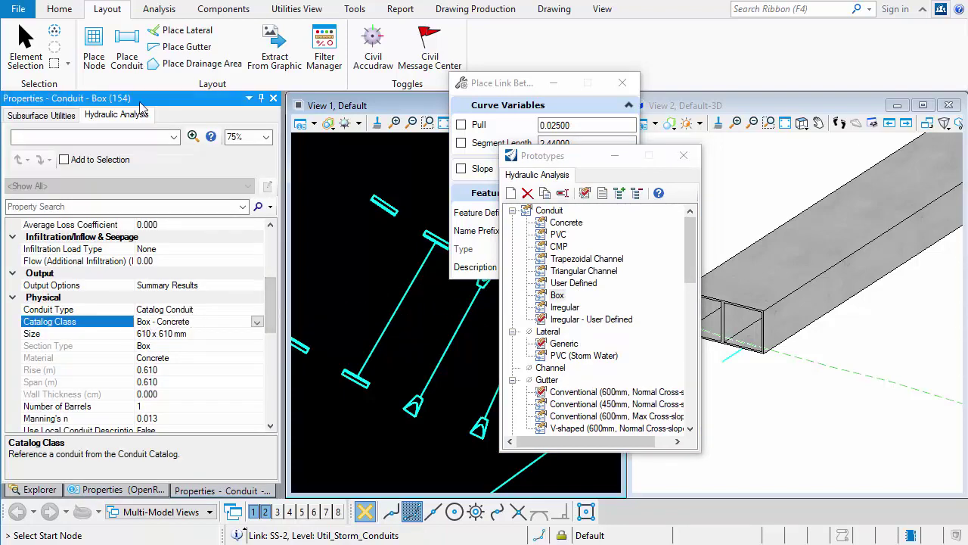
Review the Box - Concrete class sizes, from 610 x 610 mm, in the Conduit Catalog.
{"action": "left_click", "coordinate": [223, 9]}
{"action": "left_click", "coordinate": [152, 64]}
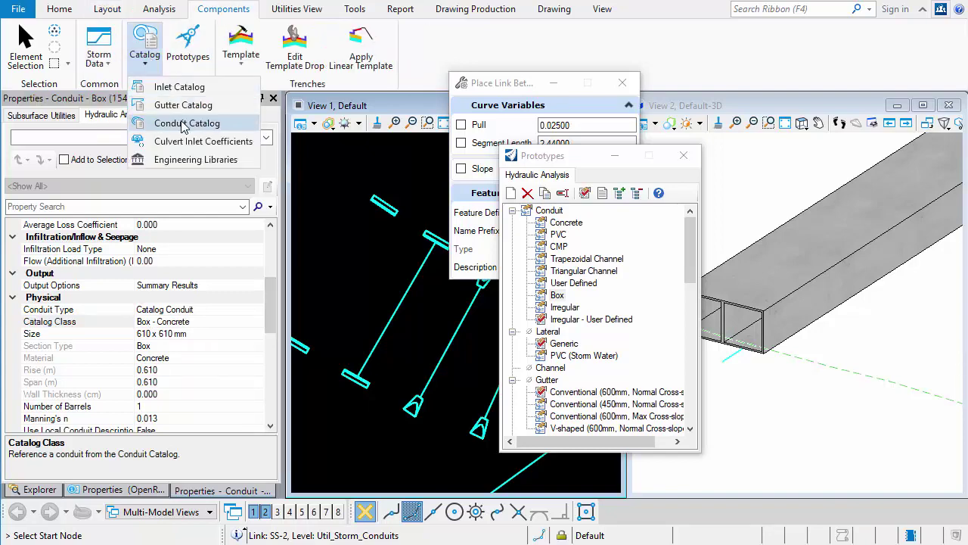
{"action": "left_click", "coordinate": [183, 125]}
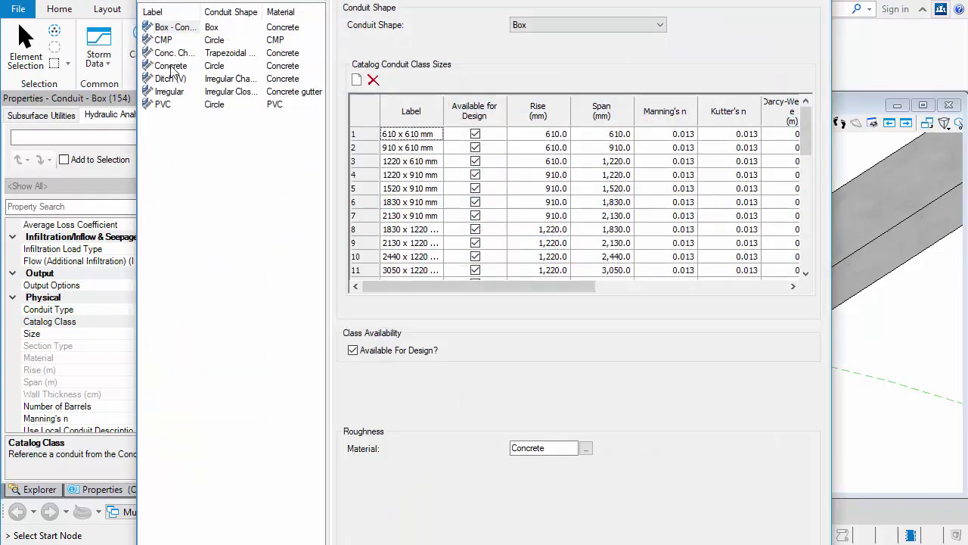
{"action": "left_click", "coordinate": [172, 31]}
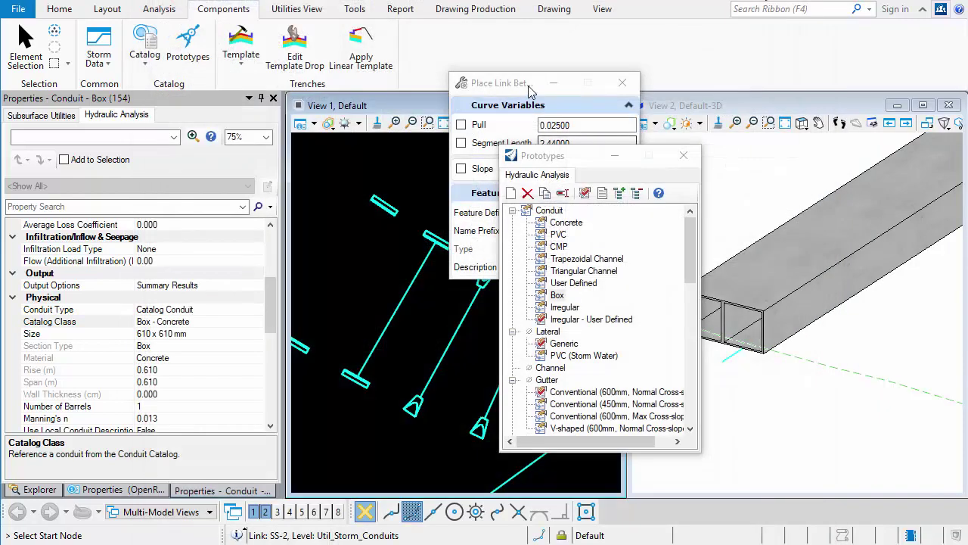
Set the Place Link feature definition to Irregular - User Defined.
{"action": "left_click", "coordinate": [530, 84]}
{"action": "left_click", "coordinate": [628, 214]}
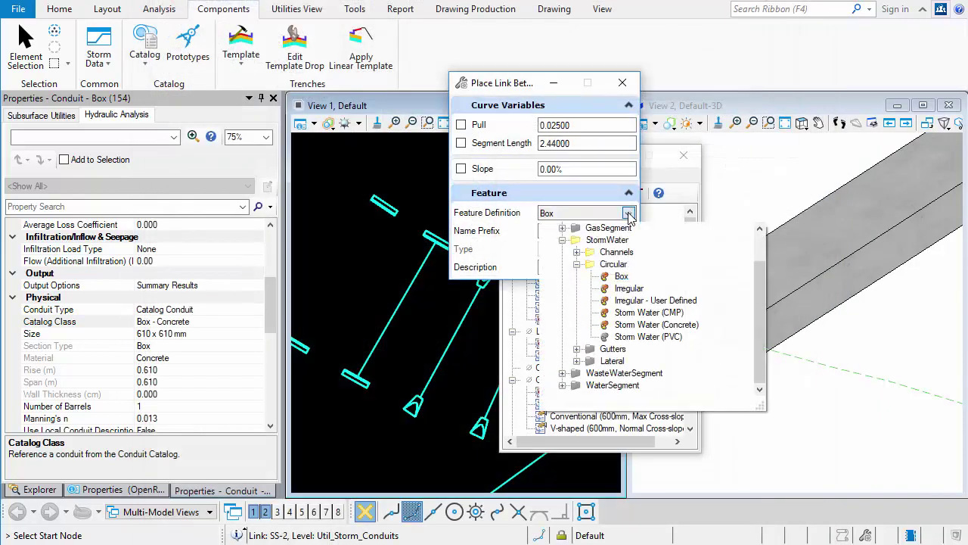
{"action": "left_click", "coordinate": [642, 302]}
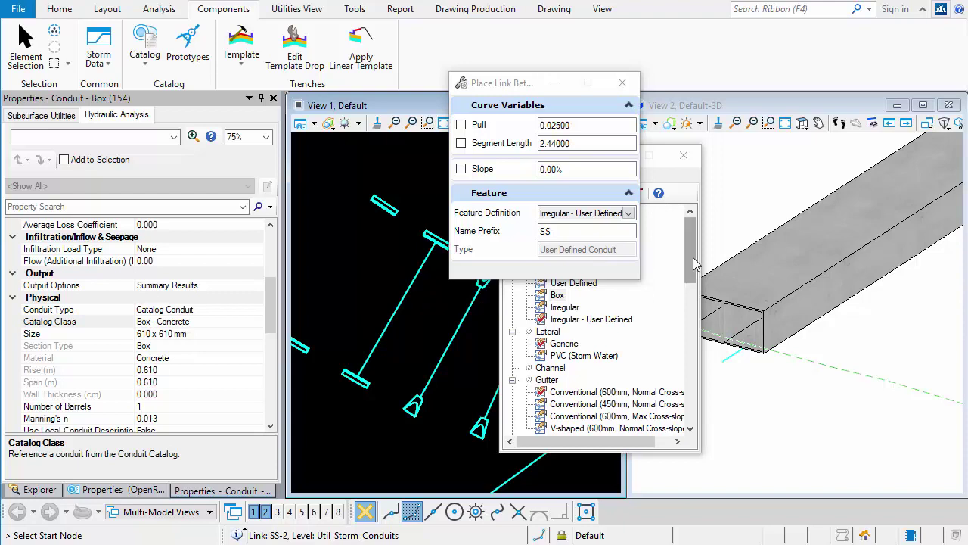
{"action": "left_click_drag", "start_coordinate": [692, 262], "coordinate": [694, 280]}
{"action": "scroll", "coordinate": [695, 280], "scroll_direction": "up", "scroll_amount": 1}
Show the Irregular - User Defined feature definition's properties from the standards tree.
{"action": "right_click", "coordinate": [618, 296]}
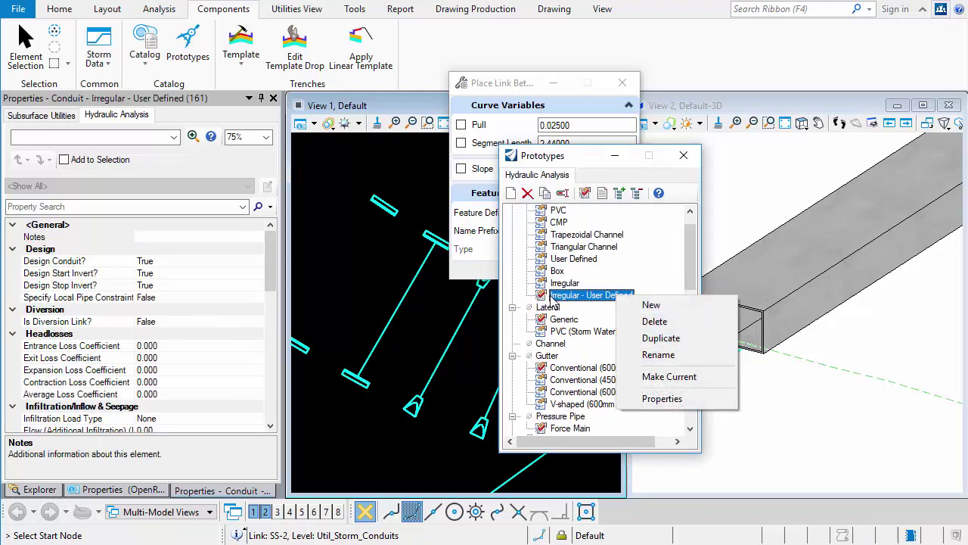
{"action": "left_click", "coordinate": [178, 445]}
{"action": "left_click", "coordinate": [34, 490]}
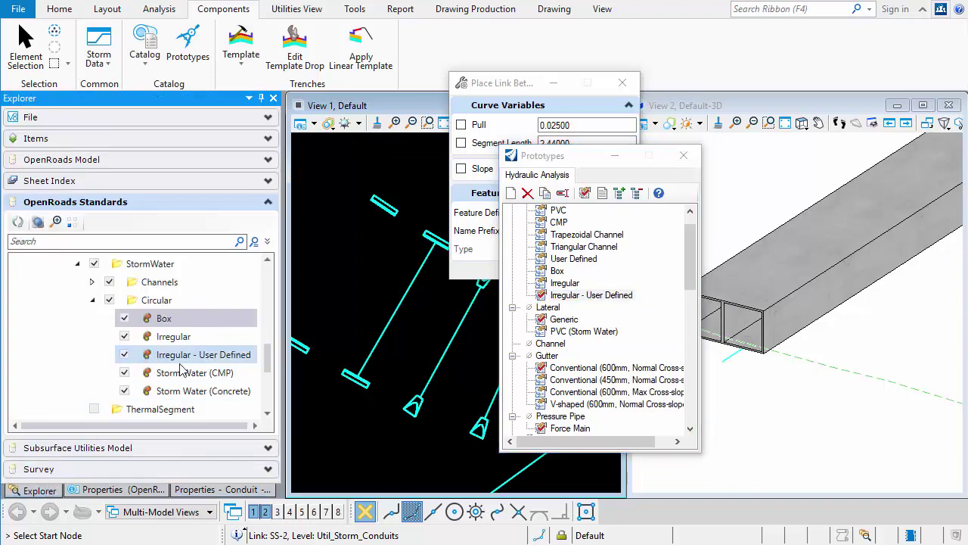
{"action": "scroll", "coordinate": [212, 378], "scroll_direction": "down", "scroll_amount": 1}
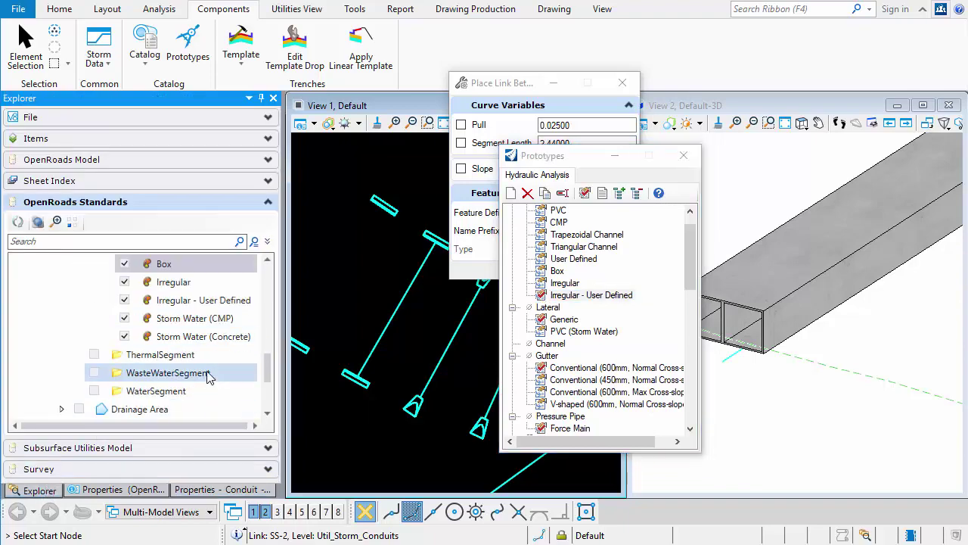
{"action": "right_click", "coordinate": [206, 300]}
{"action": "left_click", "coordinate": [251, 382]}
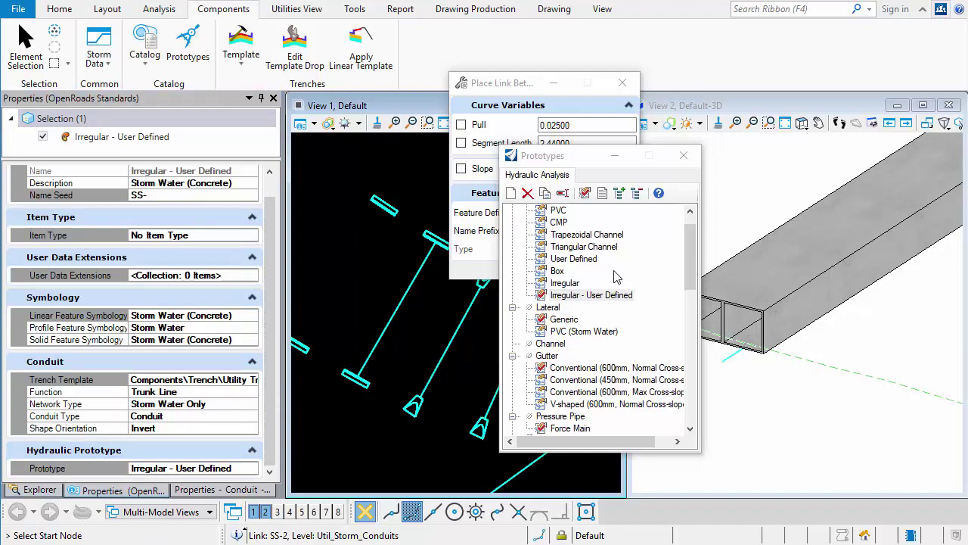
{"action": "right_click", "coordinate": [597, 297]}
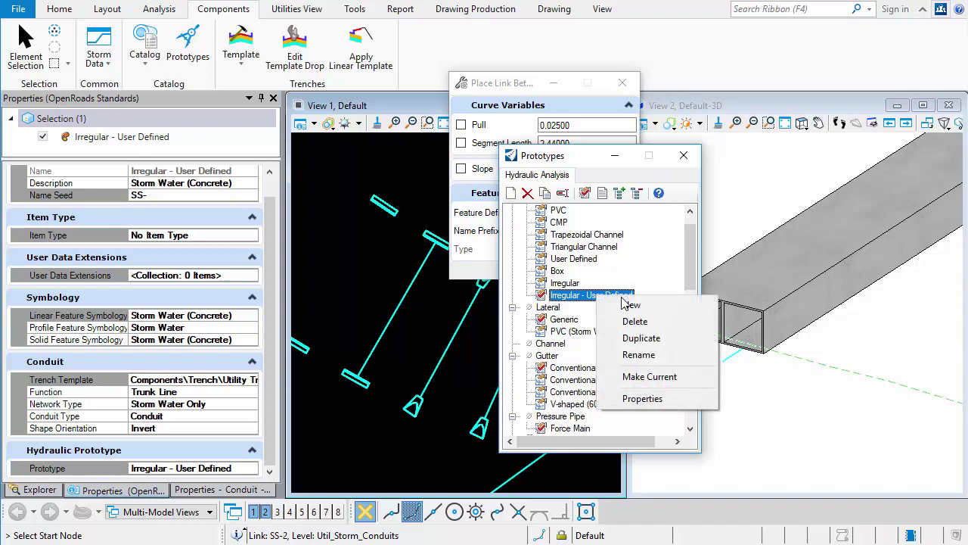
Set the Irregular - User Defined prototype's Conduit Type to User Defined Conduit.
{"action": "left_click", "coordinate": [643, 398]}
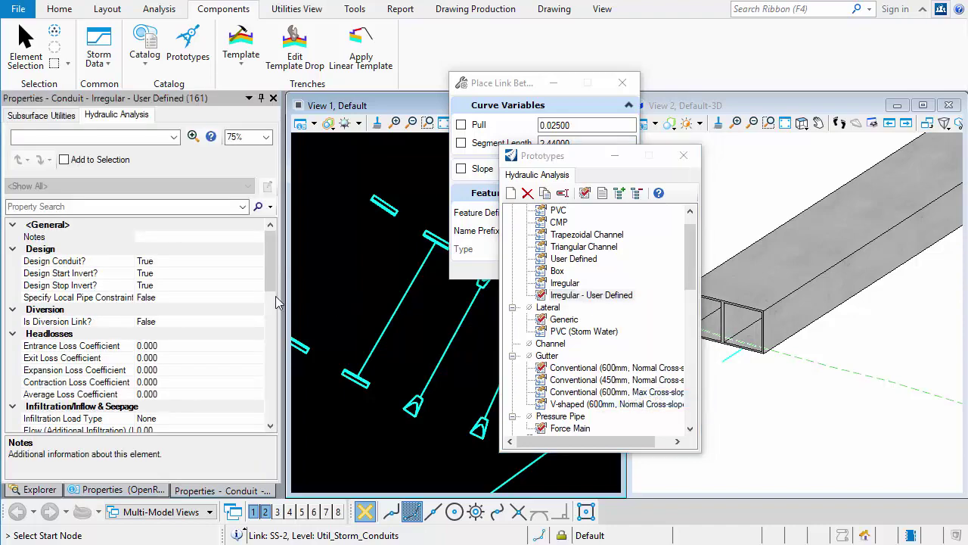
{"action": "left_click_drag", "start_coordinate": [272, 278], "coordinate": [276, 331]}
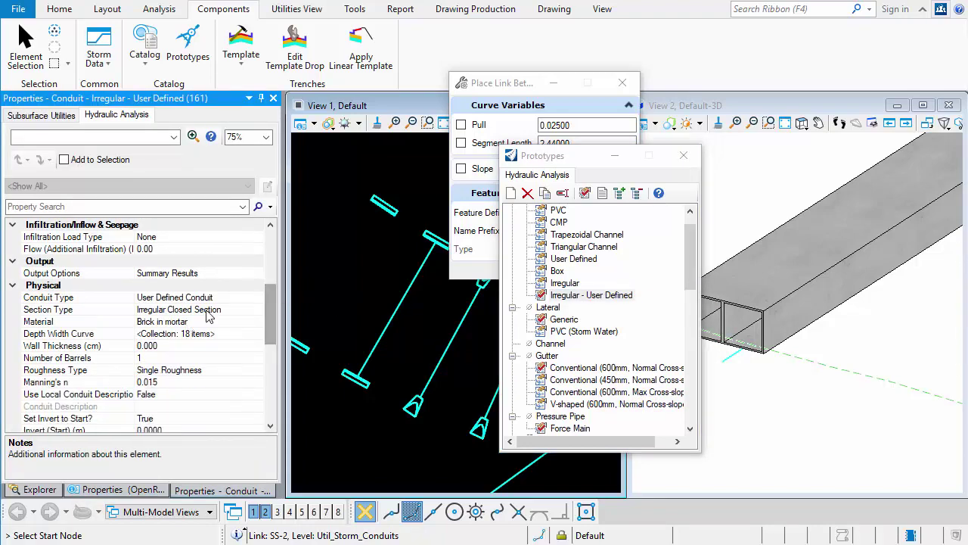
{"action": "left_click", "coordinate": [227, 299]}
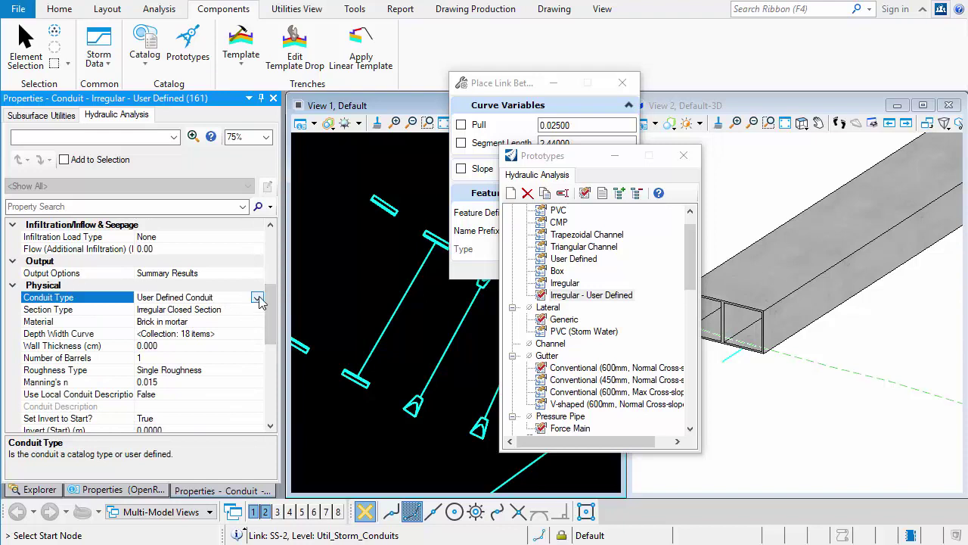
{"action": "left_click", "coordinate": [257, 297]}
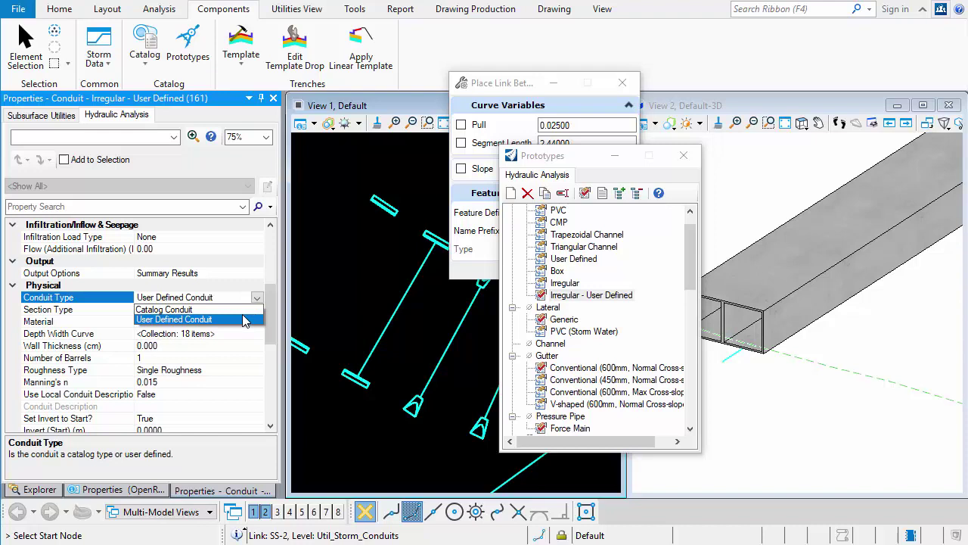
{"action": "left_click", "coordinate": [246, 319]}
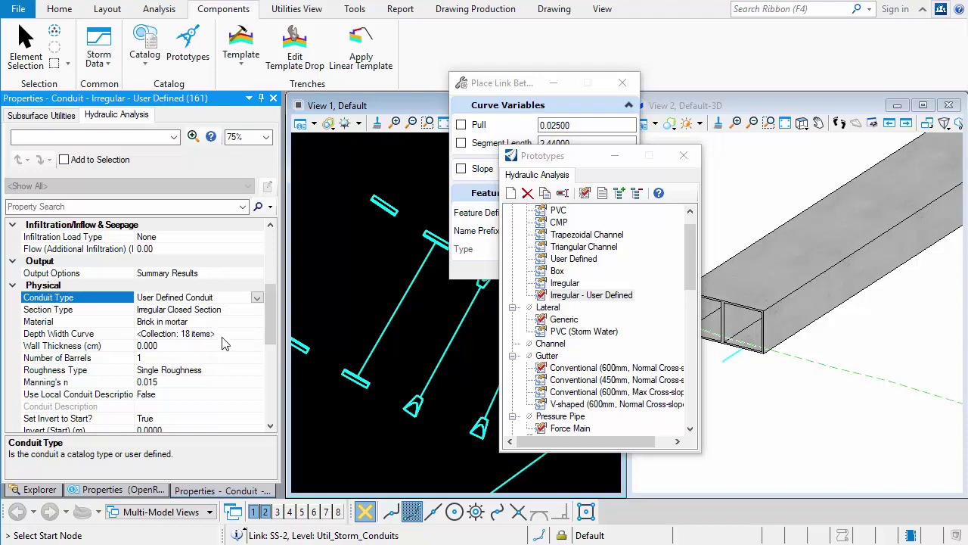
{"action": "left_click", "coordinate": [523, 88]}
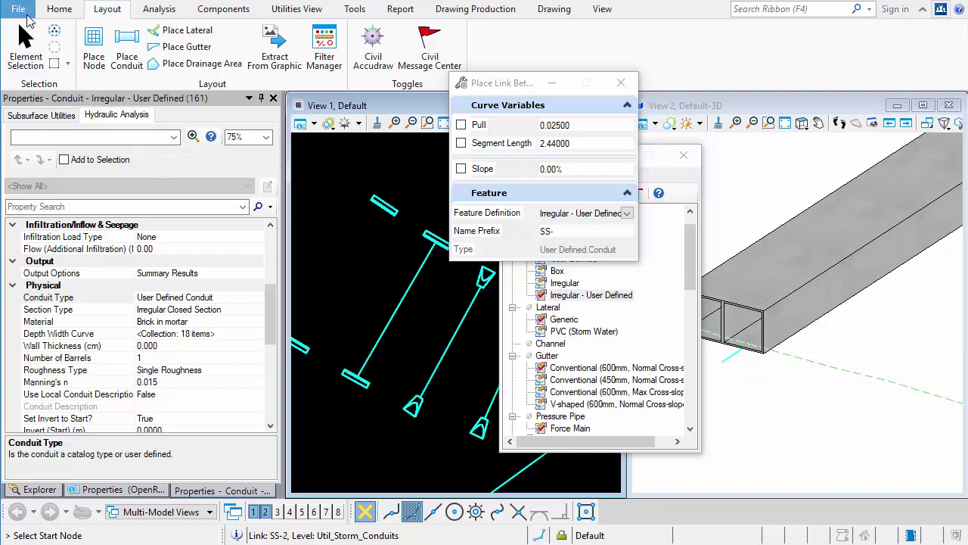
Change SUDA_USE_HAESTAD_CONDUIT from 1 to 0 and save it to the personal configuration.
{"action": "left_click", "coordinate": [25, 14]}
{"action": "left_click", "coordinate": [59, 295]}
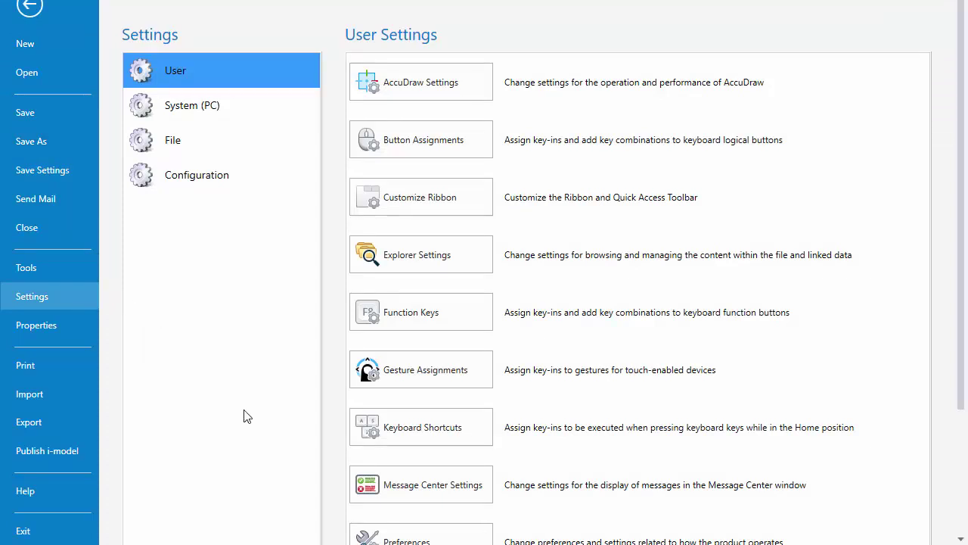
{"action": "left_click", "coordinate": [191, 176]}
{"action": "left_click", "coordinate": [408, 85]}
{"action": "type", "text": "su"}
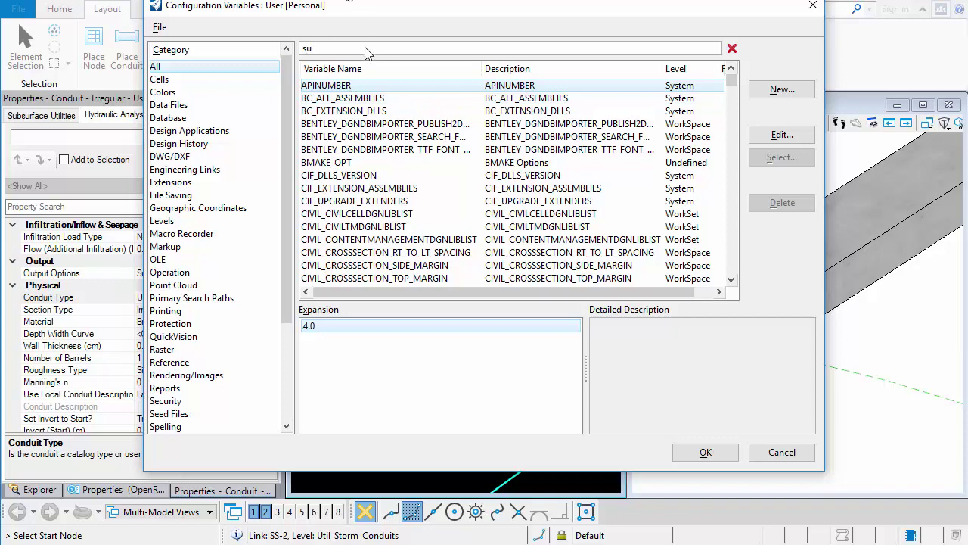
{"action": "type", "text": "da_USE"}
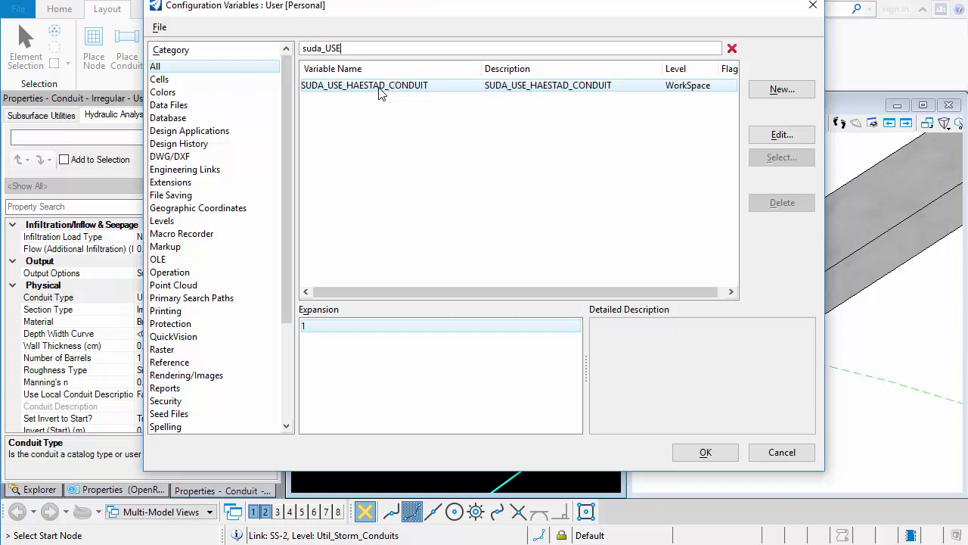
{"action": "double_click", "coordinate": [380, 89]}
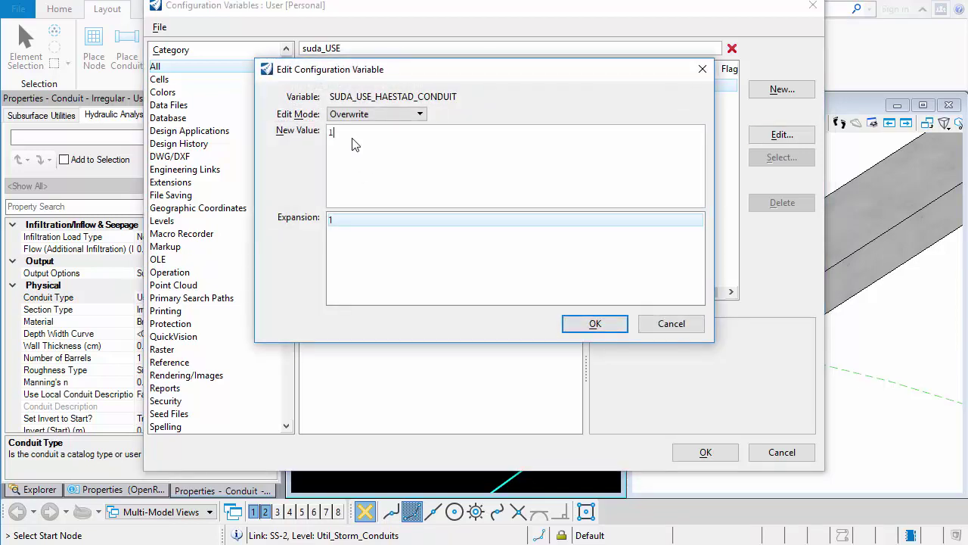
{"action": "key", "text": "BackSpace"}
{"action": "type", "text": "0"}
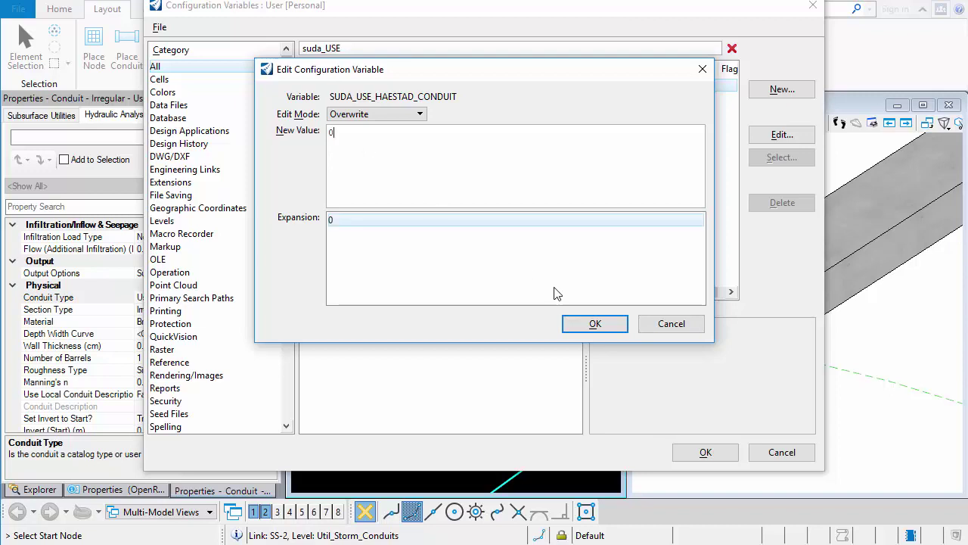
{"action": "left_click", "coordinate": [596, 323]}
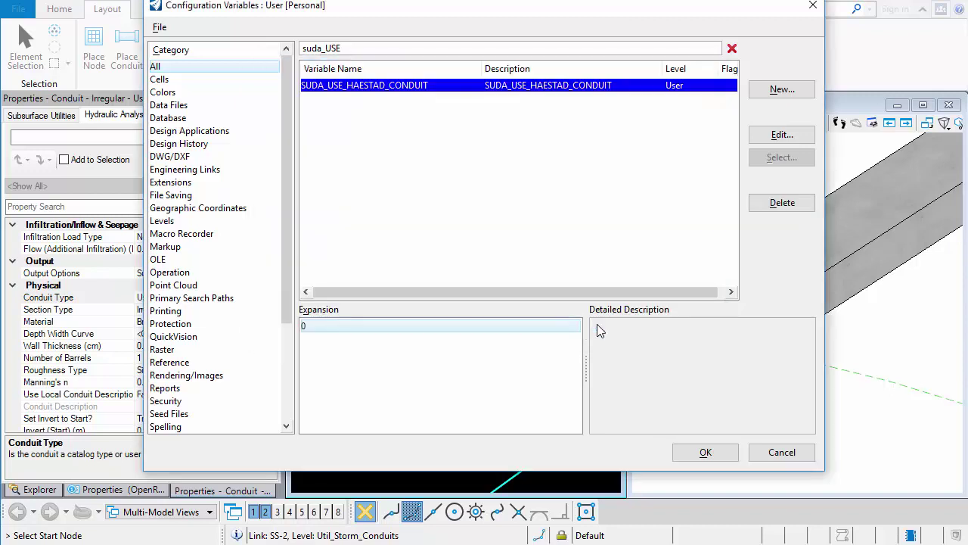
{"action": "left_click", "coordinate": [723, 453]}
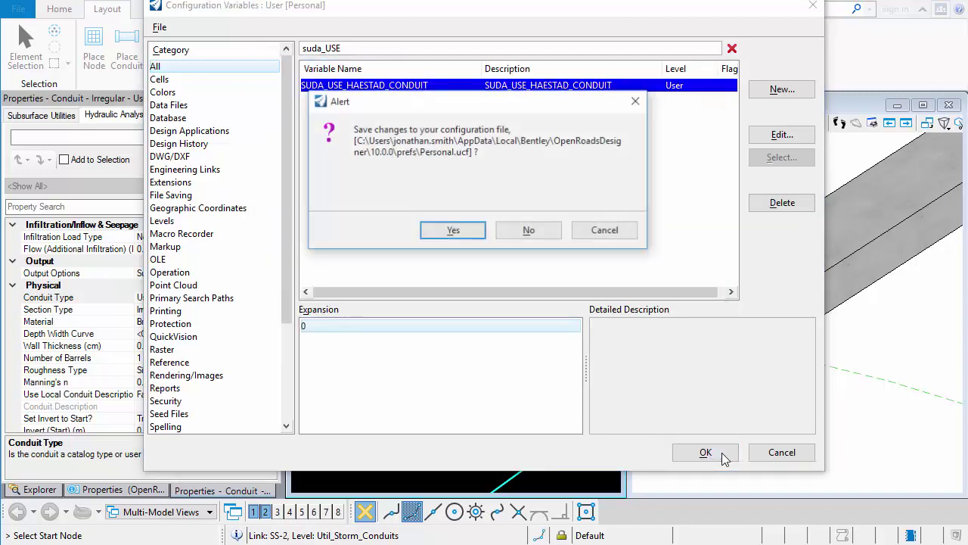
{"action": "left_click", "coordinate": [478, 233]}
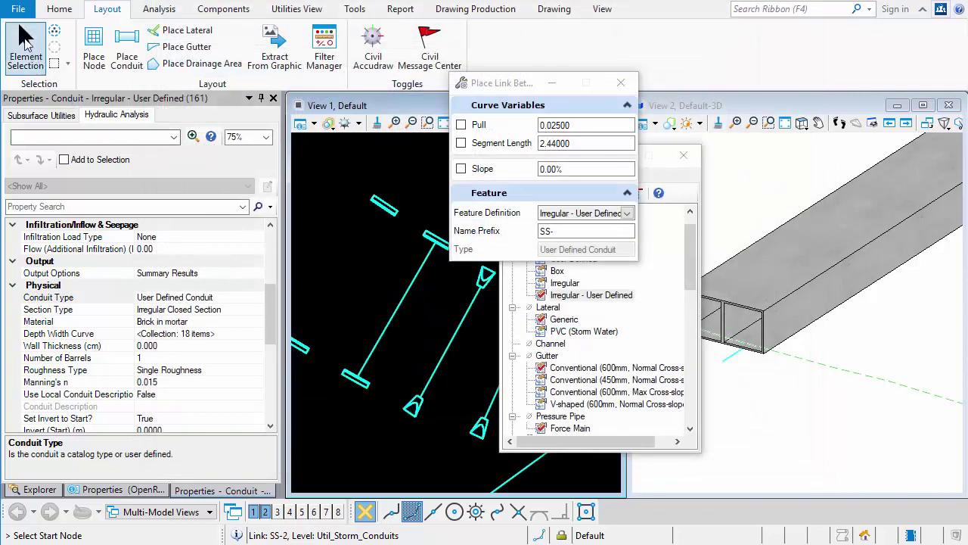
View Storm Water (Concrete) properties in OpenRoads Standards, scrolling to its 17-item Conduit Table.
{"action": "left_click", "coordinate": [25, 42]}
{"action": "left_click", "coordinate": [47, 490]}
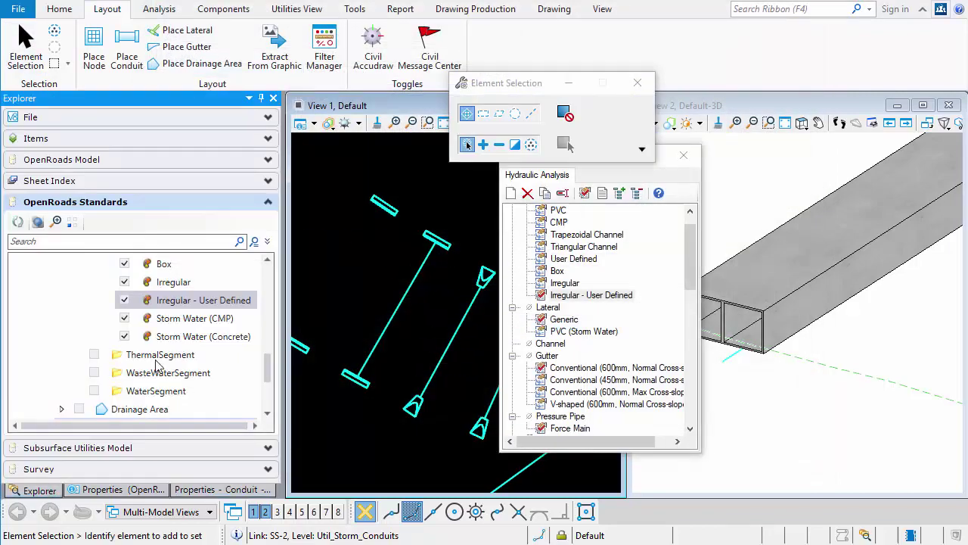
{"action": "right_click", "coordinate": [195, 338]}
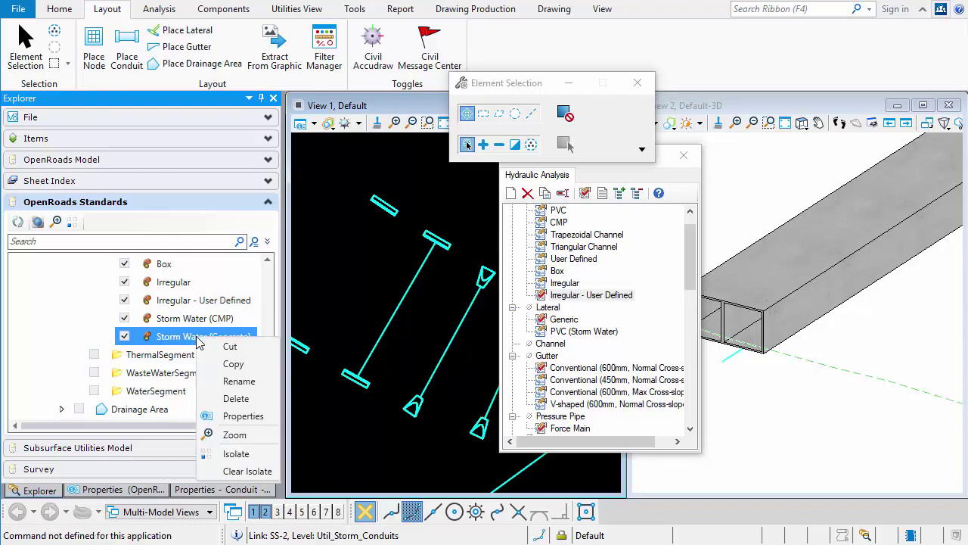
{"action": "left_click", "coordinate": [250, 417]}
{"action": "left_click_drag", "start_coordinate": [271, 382], "coordinate": [271, 422]}
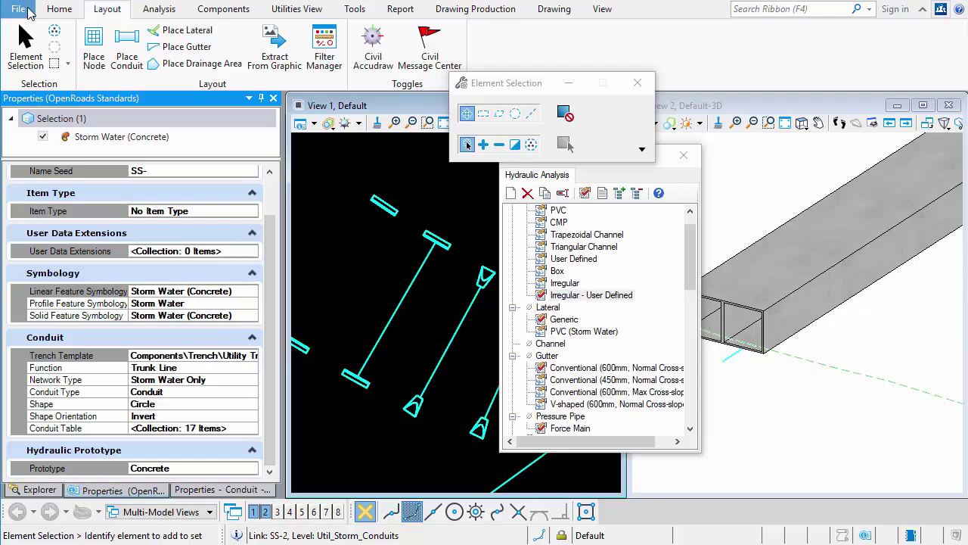
Change SUDA_USE_HAESTAD_CONDUIT back to 1 and save the personal configuration file.
{"action": "left_click", "coordinate": [23, 9]}
{"action": "left_click", "coordinate": [48, 295]}
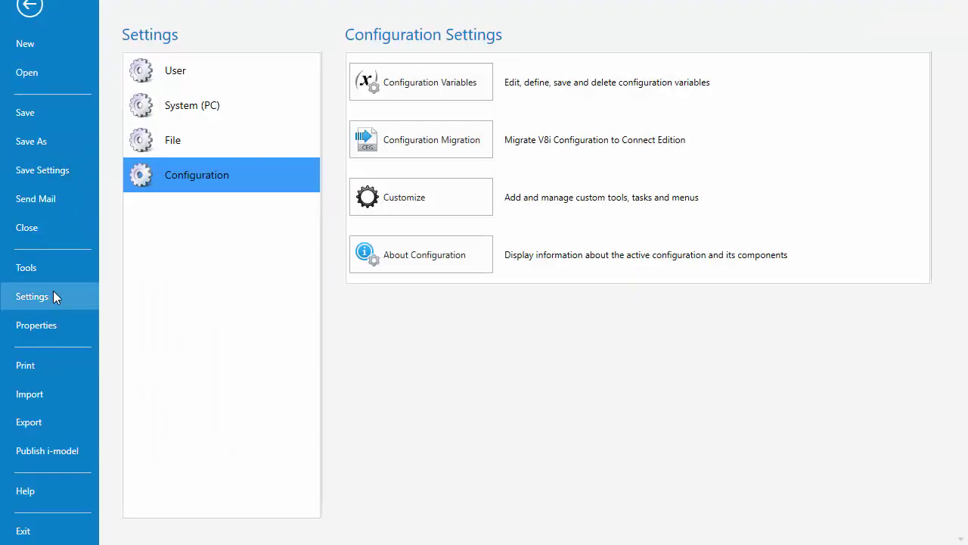
{"action": "left_click", "coordinate": [416, 83]}
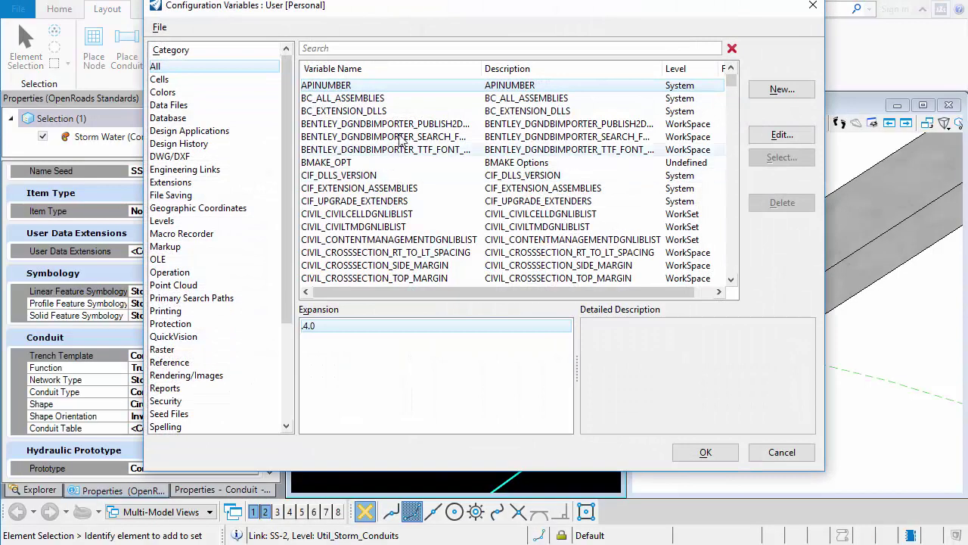
{"action": "key", "text": "m"}
{"action": "key", "text": "Home"}
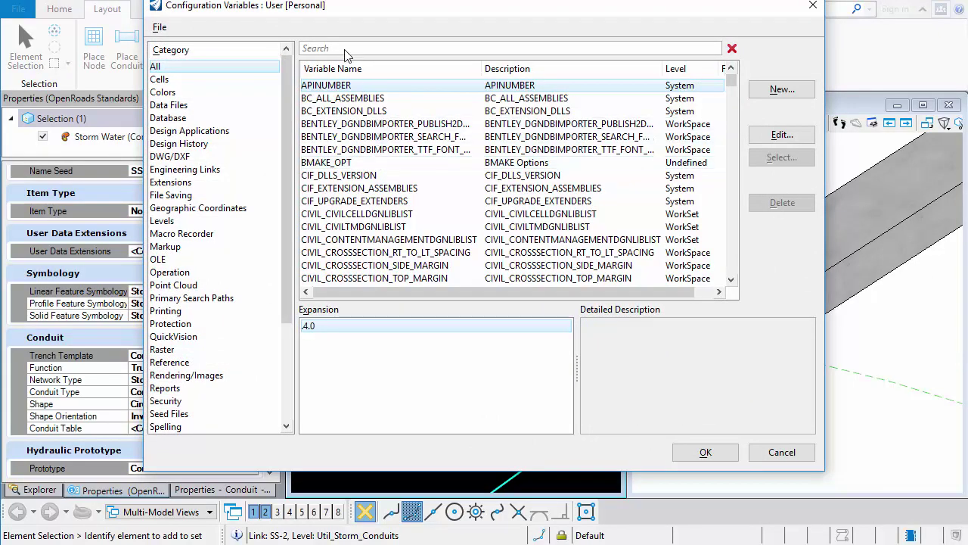
{"action": "type", "text": "SUDA"}
{"action": "type", "text": "_"}
{"action": "double_click", "coordinate": [357, 111]}
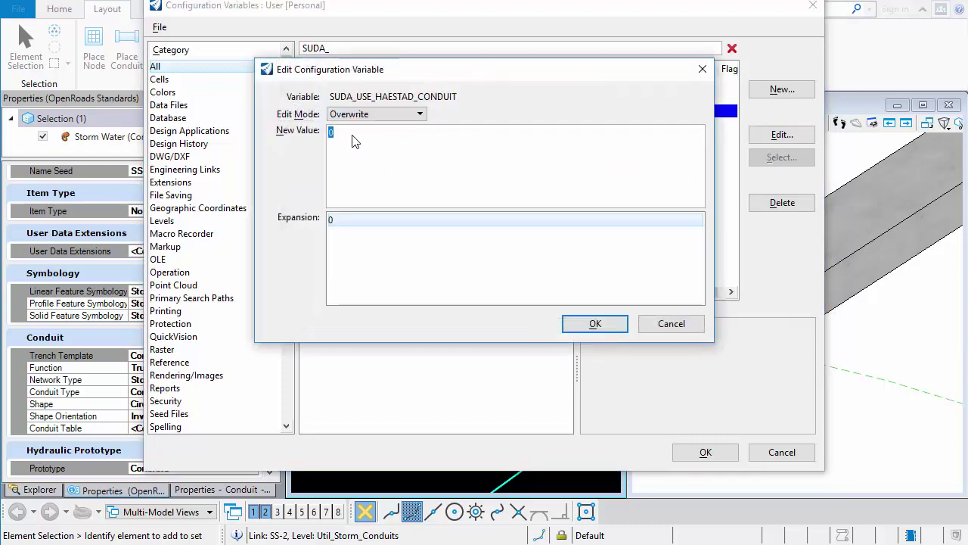
{"action": "type", "text": "1"}
{"action": "key", "text": "Return"}
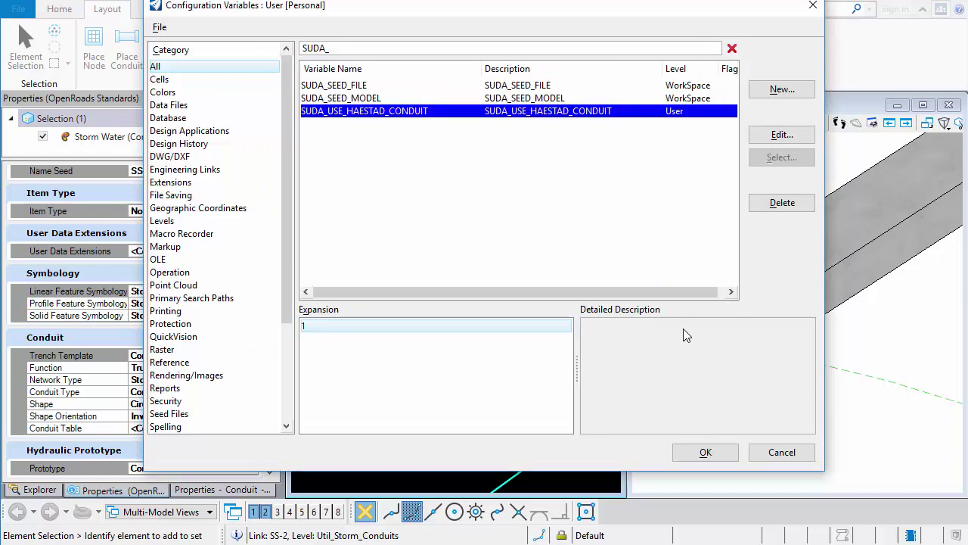
{"action": "left_click", "coordinate": [705, 451]}
{"action": "left_click", "coordinate": [455, 231]}
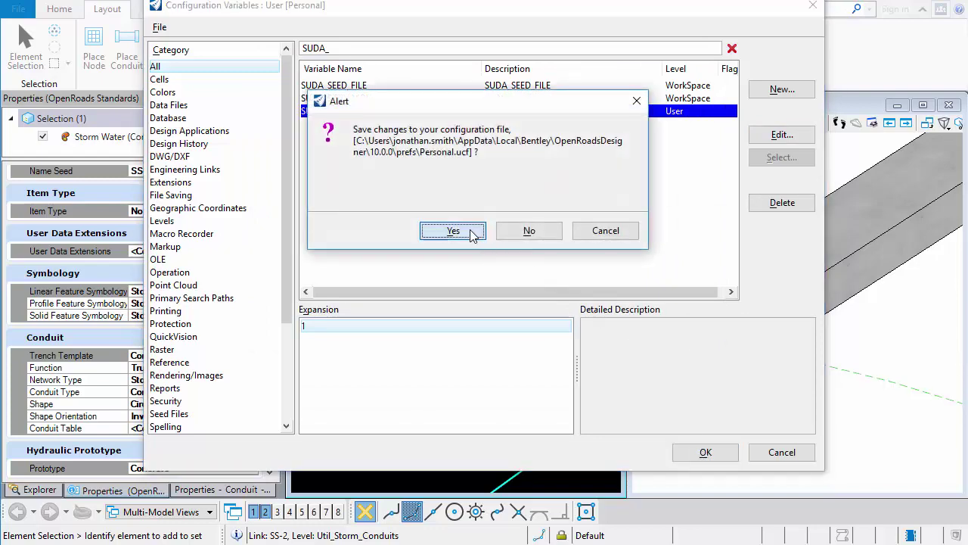
Reopen the Storm Water (Concrete) feature definition properties from OpenRoads Standards.
{"action": "left_click", "coordinate": [45, 489]}
{"action": "right_click", "coordinate": [201, 338]}
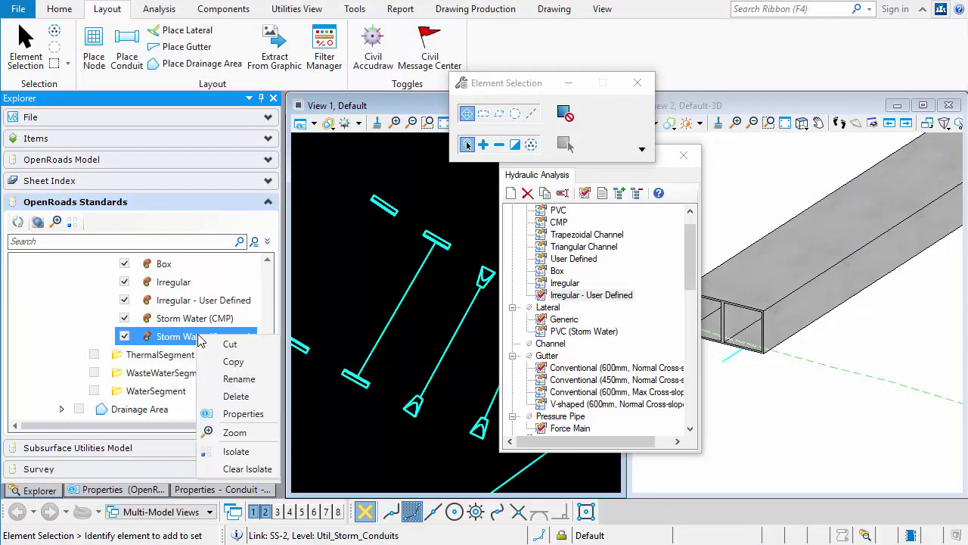
{"action": "left_click", "coordinate": [248, 413]}
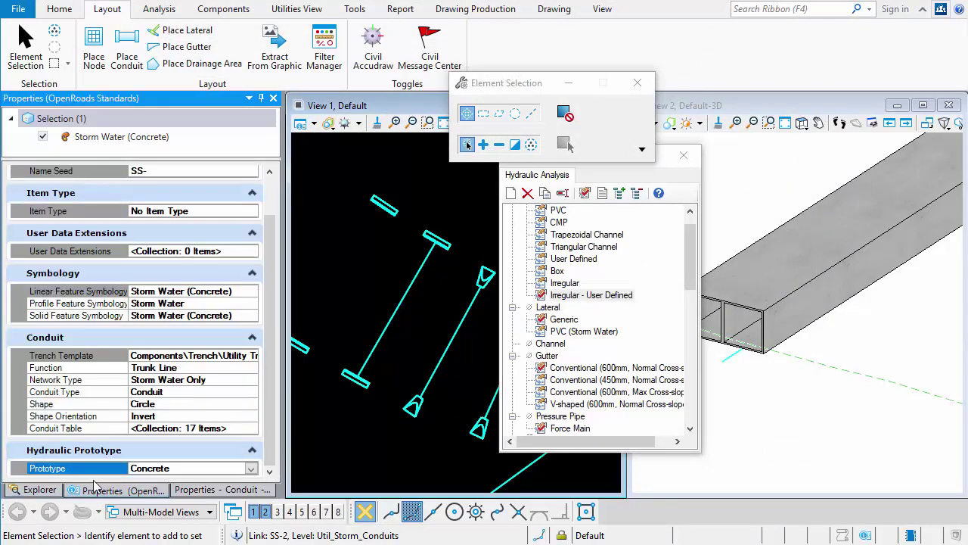
Check Storm Water (CMP) properties, then Storm Water (Concrete) again, showing no conduit table.
{"action": "left_click", "coordinate": [38, 489]}
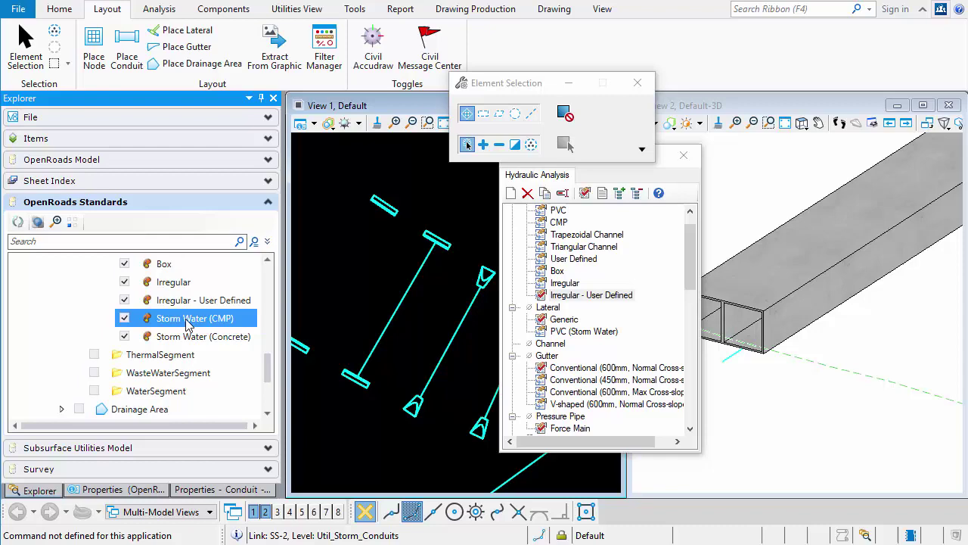
{"action": "right_click", "coordinate": [187, 323]}
{"action": "left_click", "coordinate": [203, 400]}
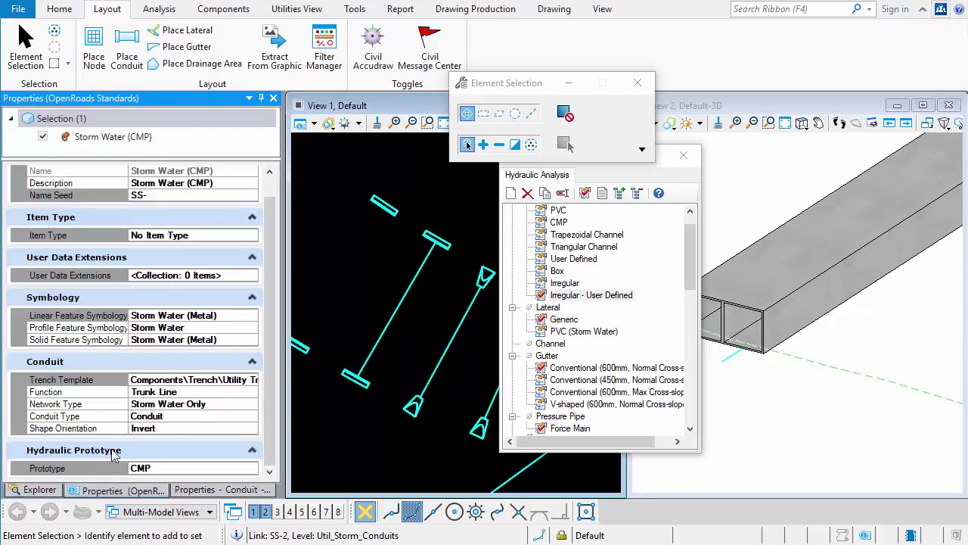
{"action": "left_click", "coordinate": [39, 490]}
{"action": "right_click", "coordinate": [203, 336]}
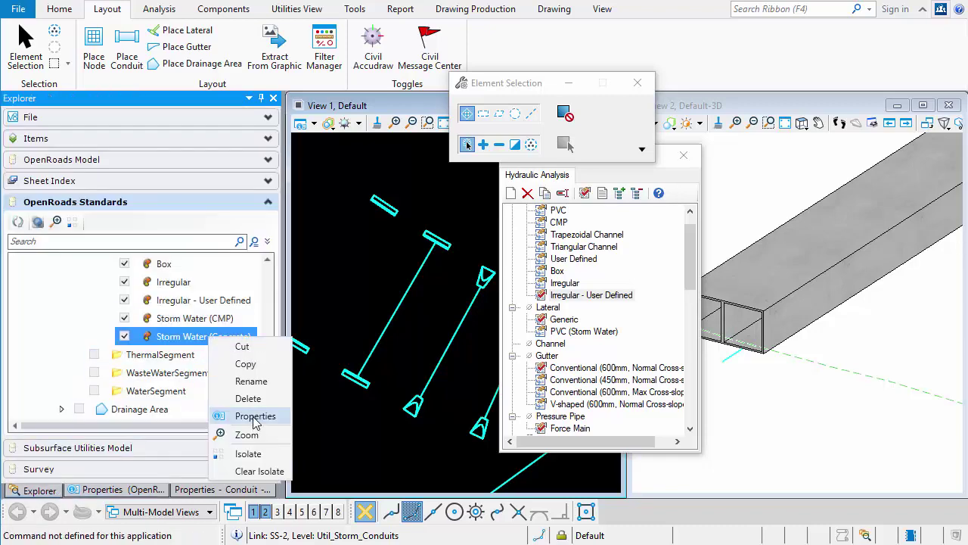
{"action": "left_click", "coordinate": [255, 416]}
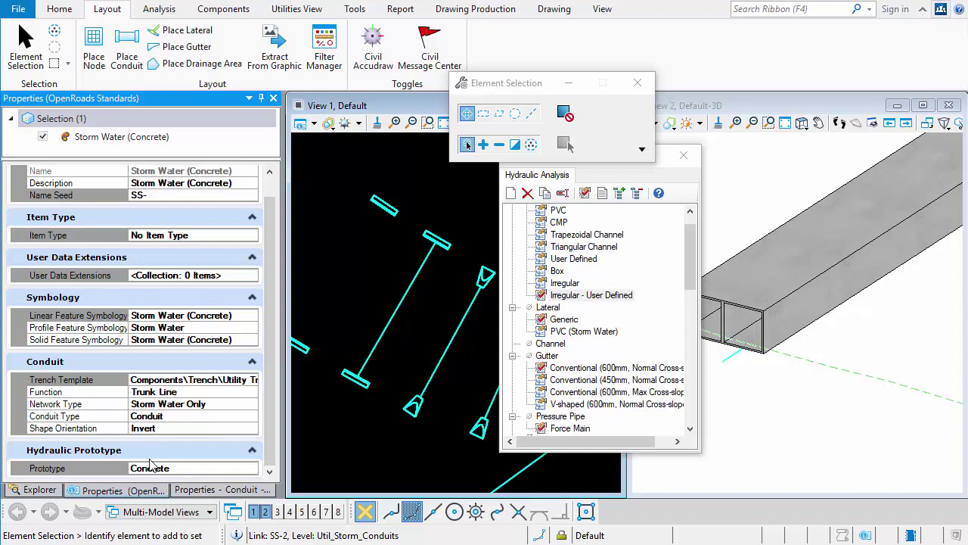